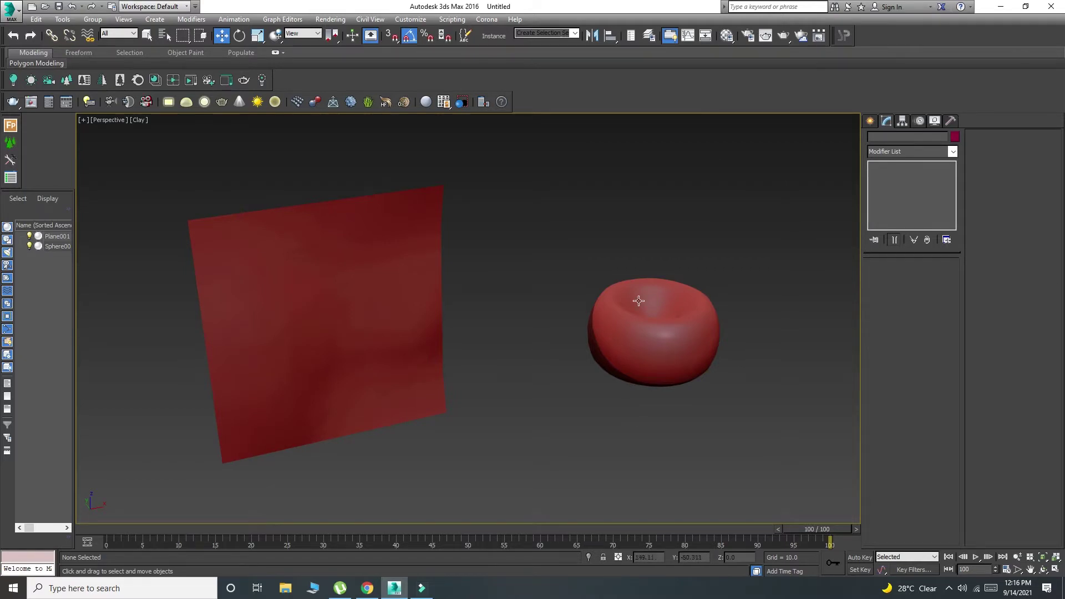
Zoom and pan to centre the red plane and sphere, then show the ScriptSpot Contour Generator page
scroll(554, 388, up, 1)
scroll(550, 380, down, 3)
scroll(577, 381, up, 1)
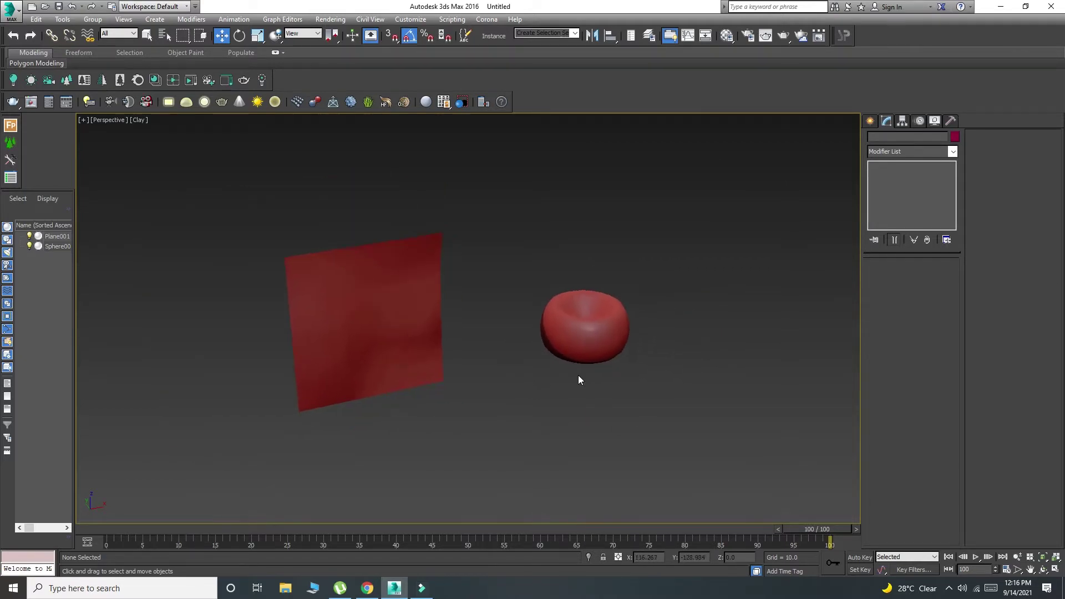
middle_drag(593, 382, 577, 382)
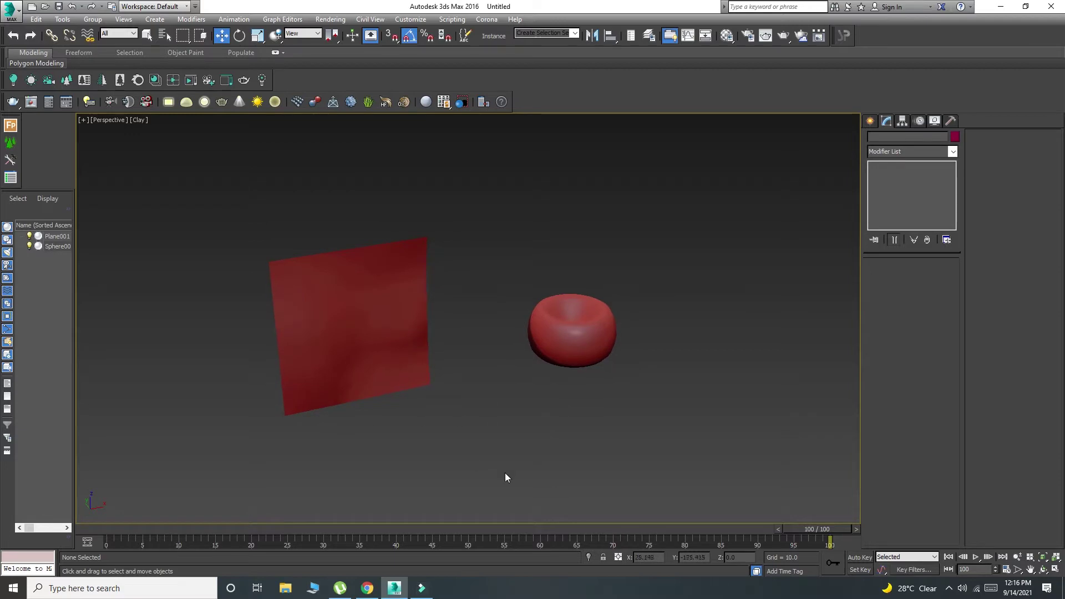
click(367, 588)
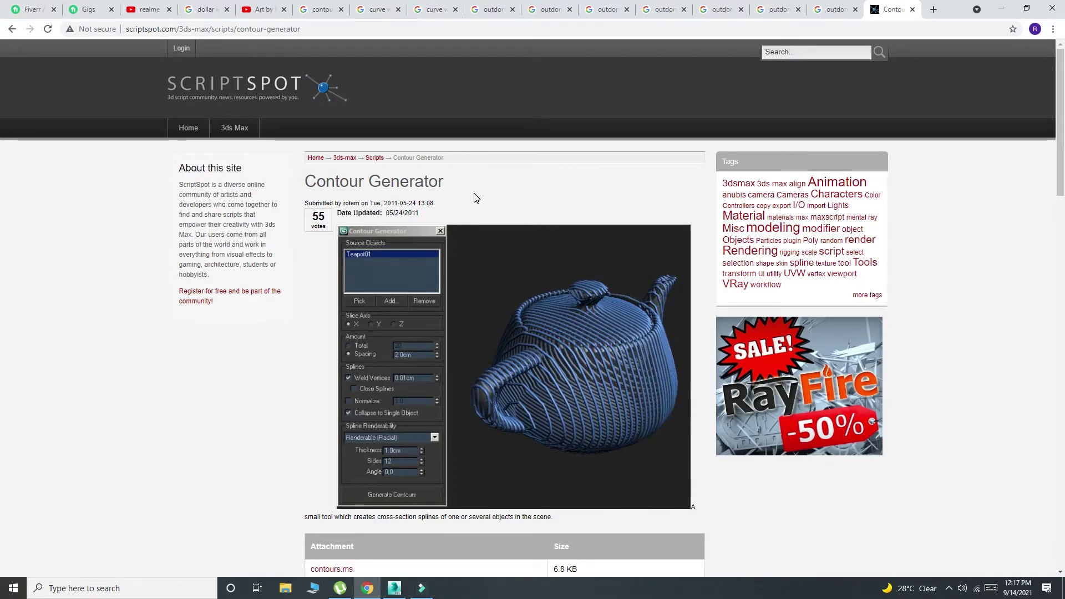
Scroll the ScriptSpot page down to the 6.8 KB contours.ms attachment, then return to the 3ds Max scene
scroll(549, 235, down, 2)
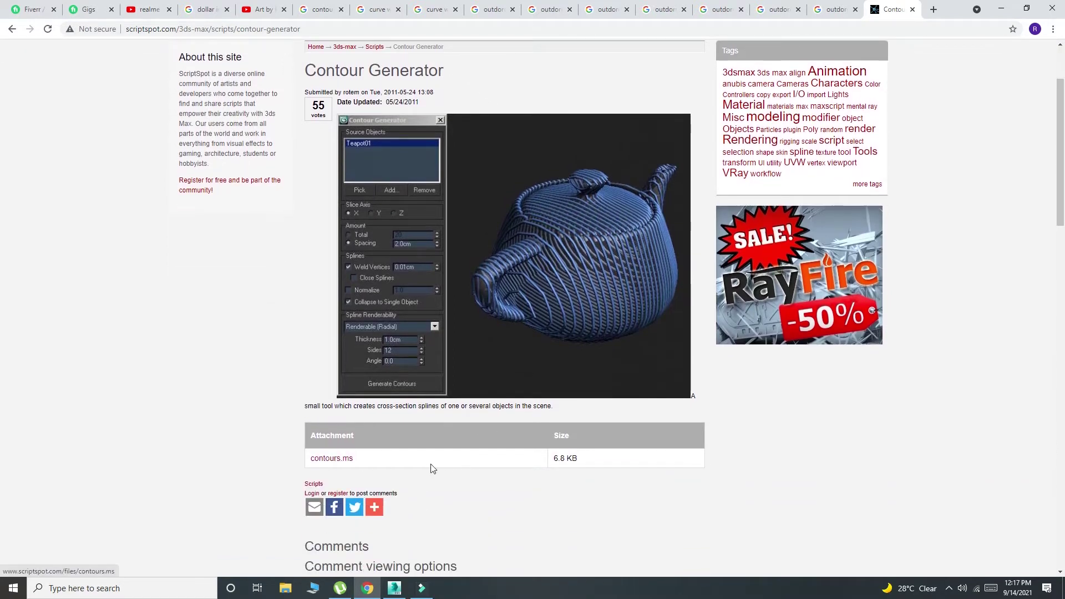
click(373, 593)
middle_drag(477, 264, 471, 274)
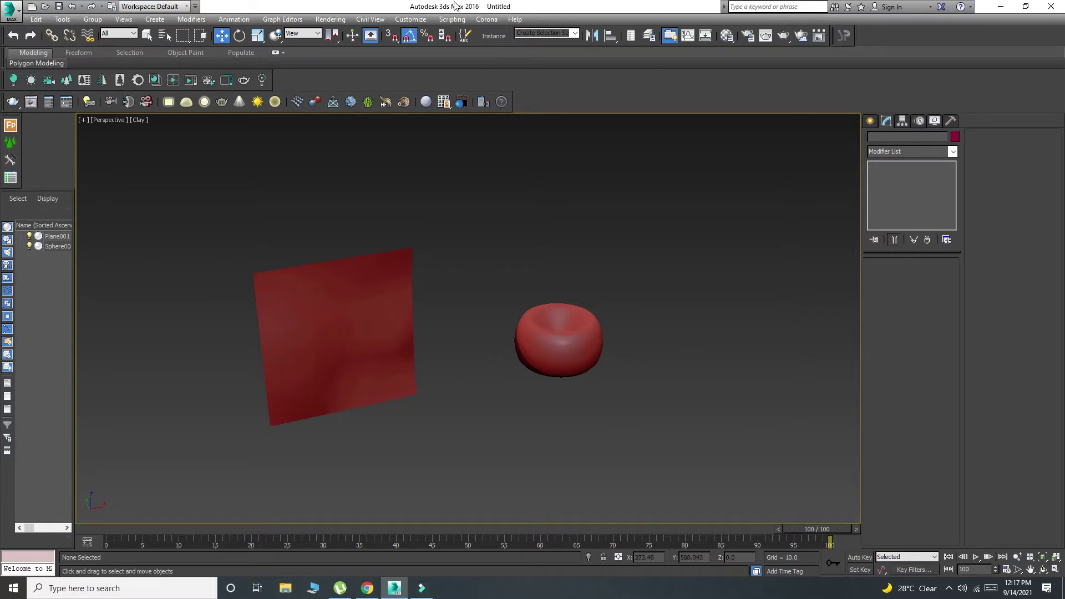
Select the wavy plane and turn on Edged Faces with F4
scroll(455, 383, up, 3)
click(429, 362)
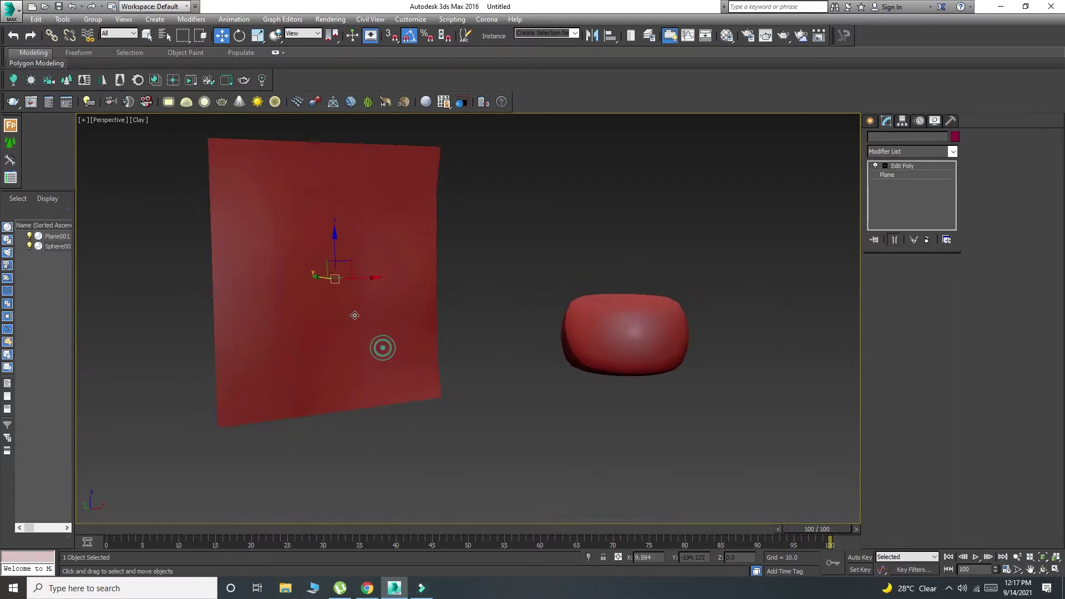
scroll(352, 319, up, 3)
key(F4)
scroll(352, 318, down, 2)
alt+middle_drag(366, 347, 481, 329)
scroll(452, 328, down, 2)
Toggle the plane's Edit Poly off and on to compare the flat grid with the wavy shape
click(875, 165)
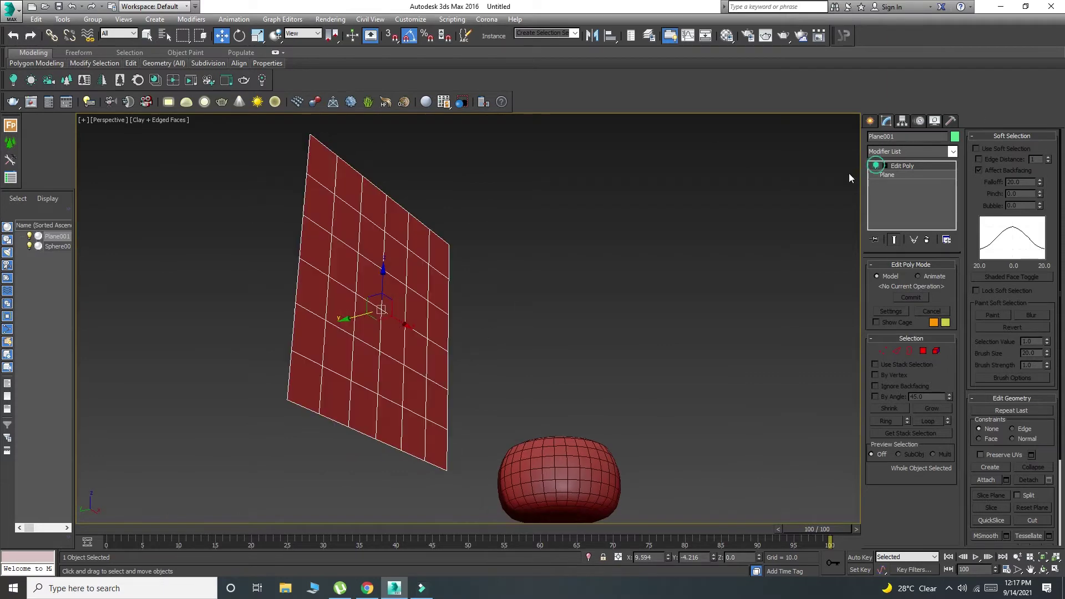
alt+middle_drag(571, 300, 470, 327)
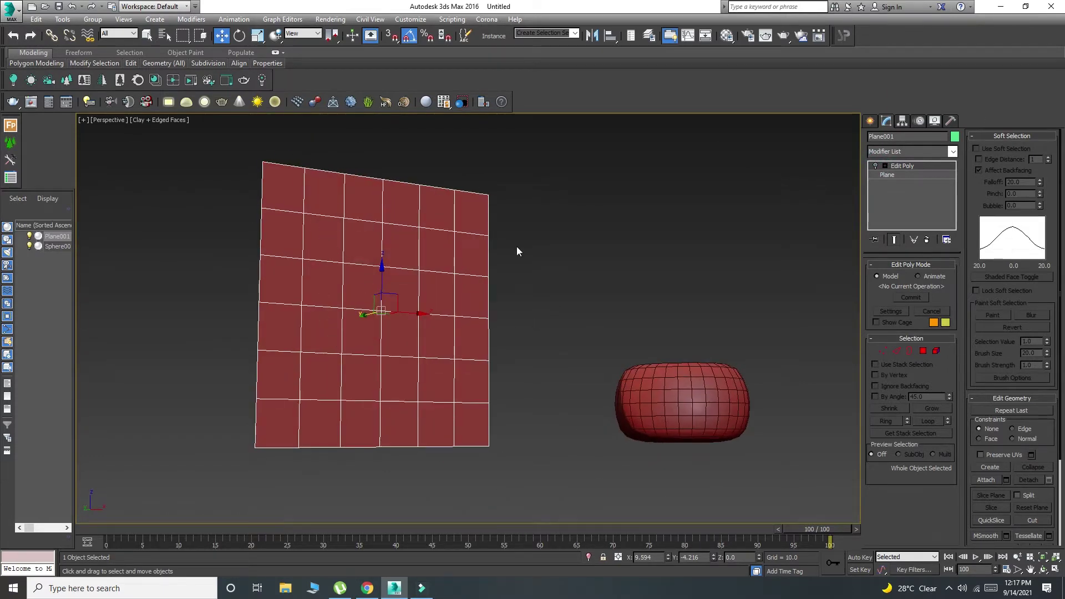
mouse_move(517, 251)
alt+middle_down()
mouse_move(572, 347)
mouse_move(483, 350)
alt+middle_up()
click(876, 166)
scroll(397, 333, up, 3)
mouse_move(397, 333)
alt+middle_down()
mouse_move(419, 294)
mouse_move(554, 348)
mouse_move(372, 328)
alt+middle_up()
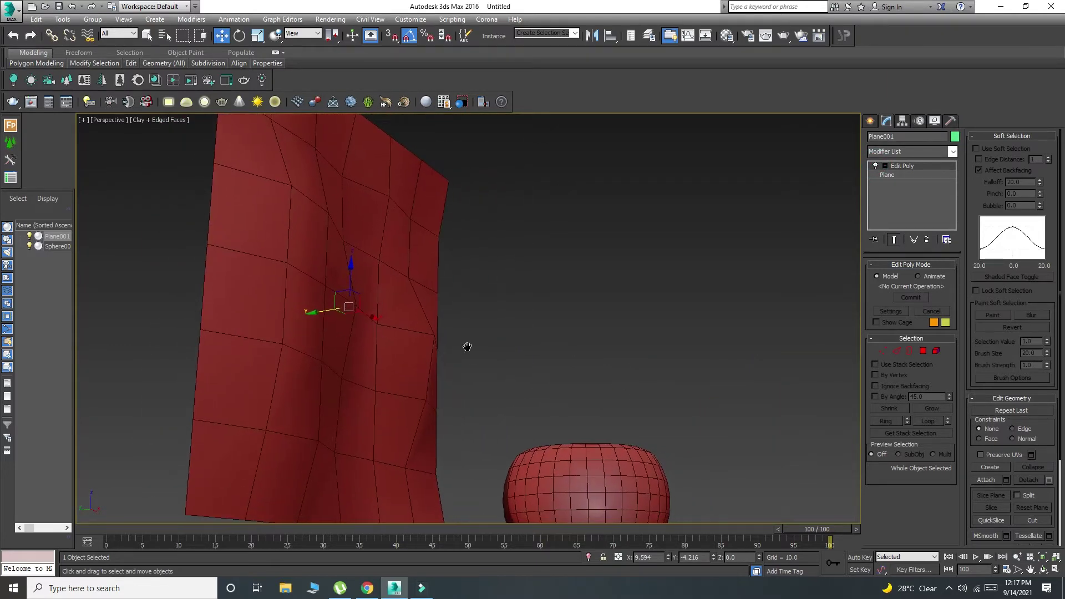
Select the squashed sphere and toggle its Edit Poly off and on to compare with the round original
scroll(467, 347, down, 3)
mouse_move(514, 359)
alt+middle_down()
mouse_move(485, 302)
mouse_move(630, 337)
alt+middle_up()
scroll(630, 337, up, 3)
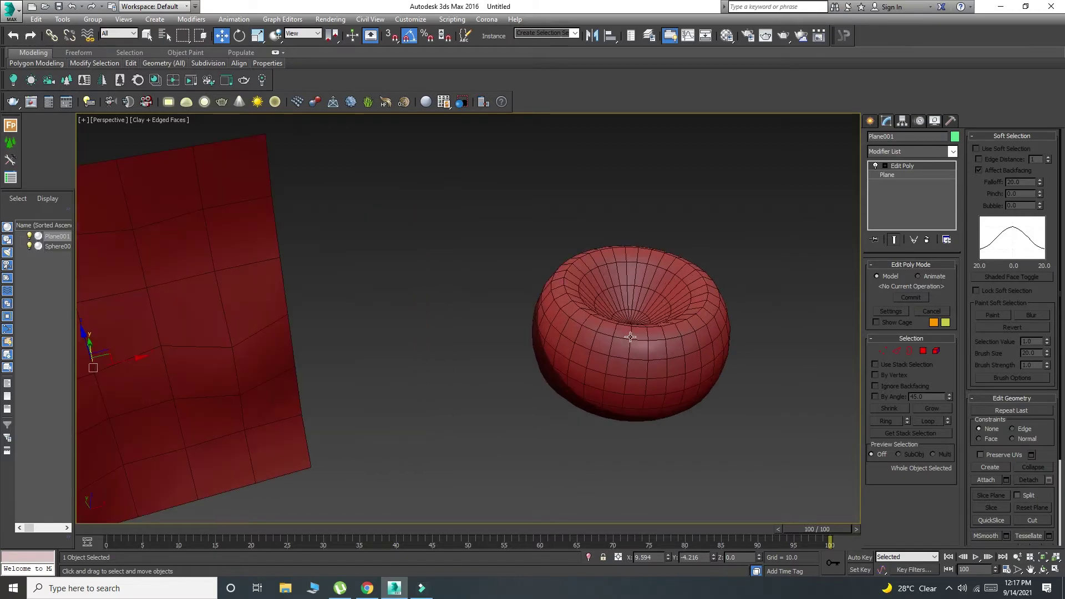
click(630, 337)
scroll(630, 337, up, 2)
click(876, 165)
scroll(648, 357, up, 3)
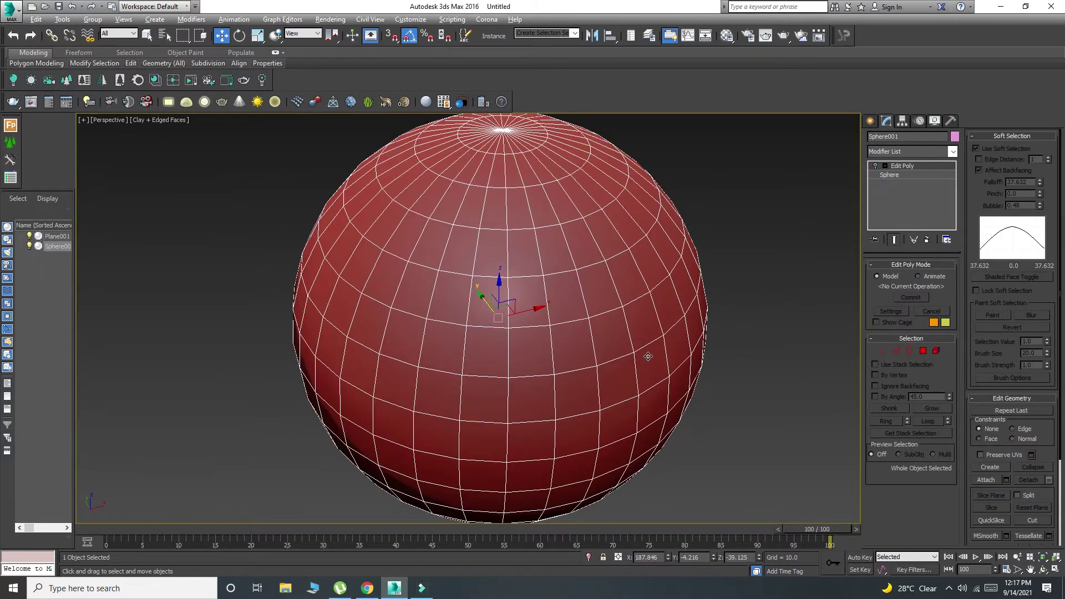
scroll(648, 357, down, 1)
scroll(645, 333, down, 2)
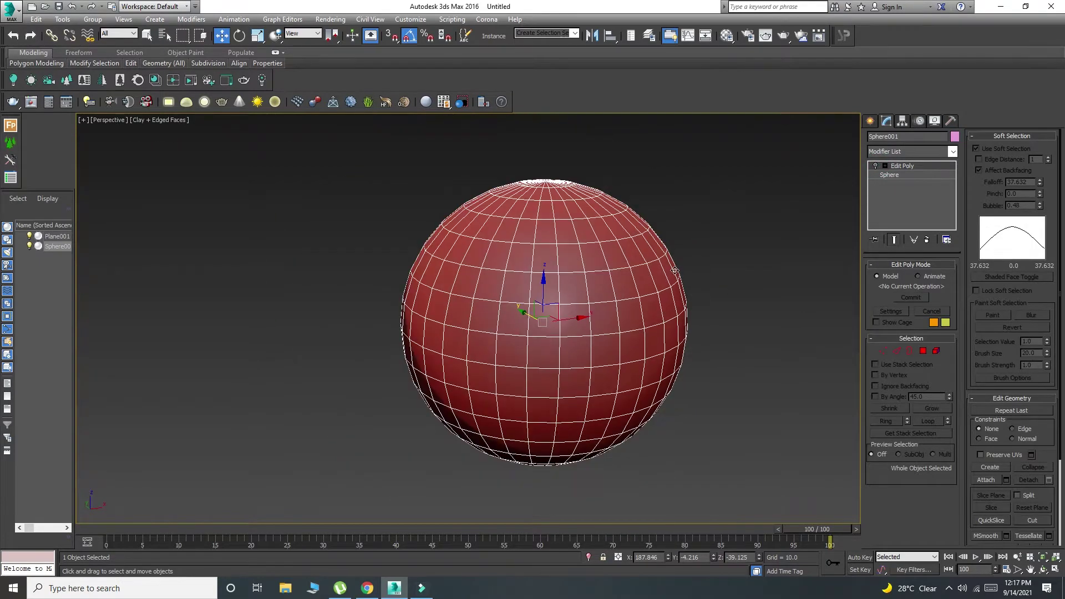
click(876, 166)
alt+middle_drag(650, 311, 670, 308)
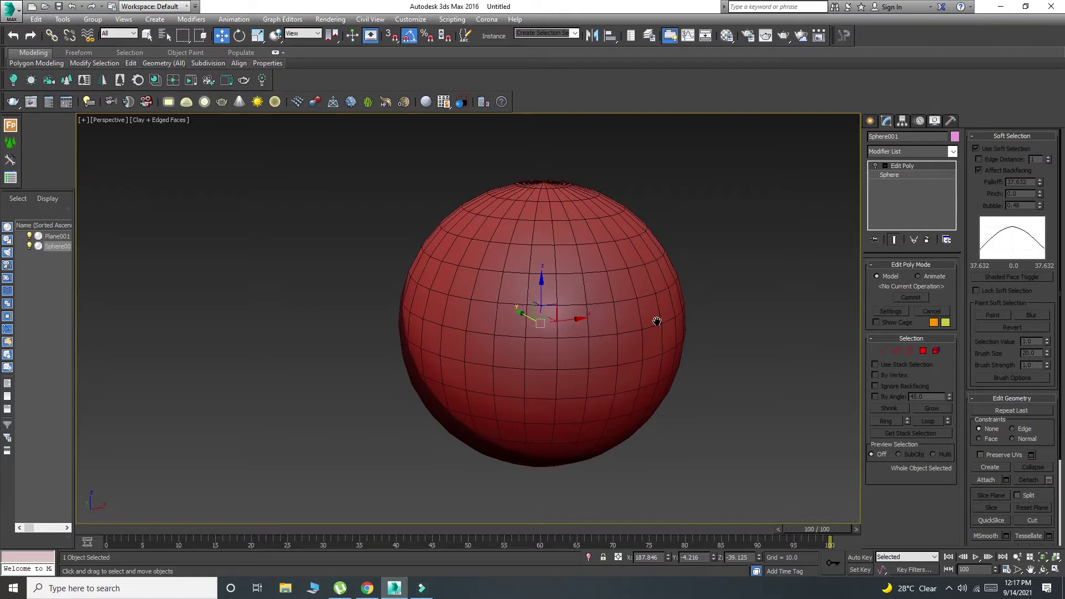
click(875, 166)
alt+middle_drag(574, 244, 572, 270)
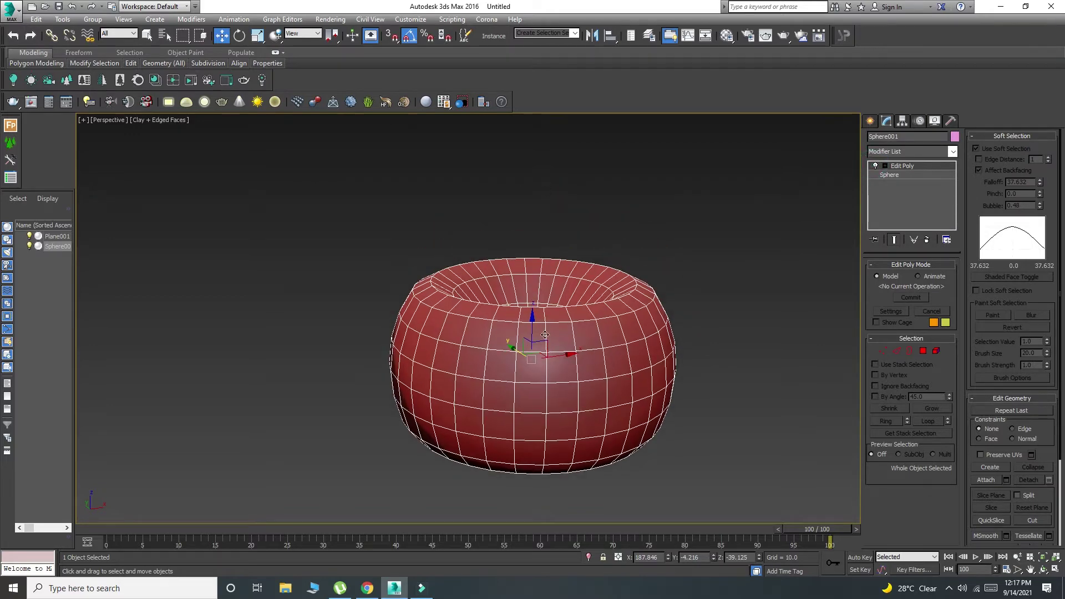
mouse_move(578, 433)
alt+middle_down()
mouse_move(591, 307)
mouse_move(555, 238)
alt+middle_up()
Run the contours script from the scripts folder via Scripting > Run Script
click(452, 19)
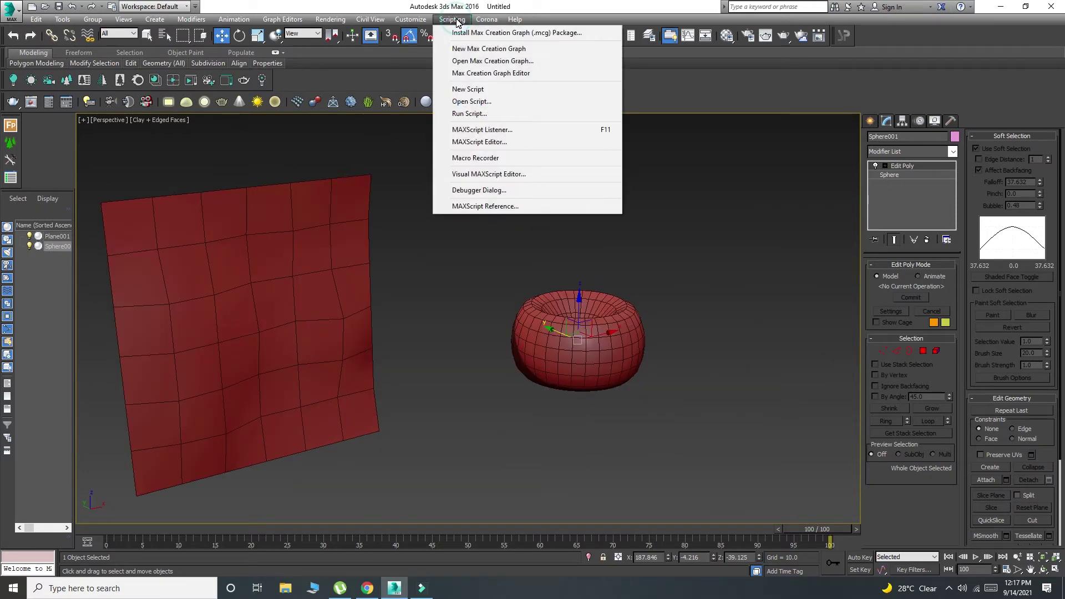
click(469, 113)
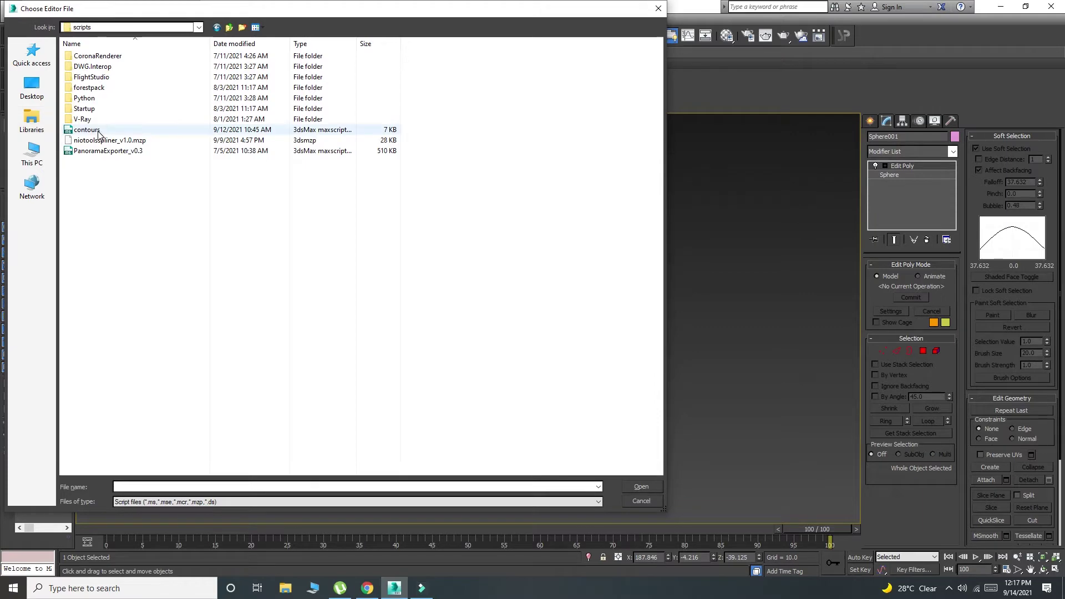
click(88, 131)
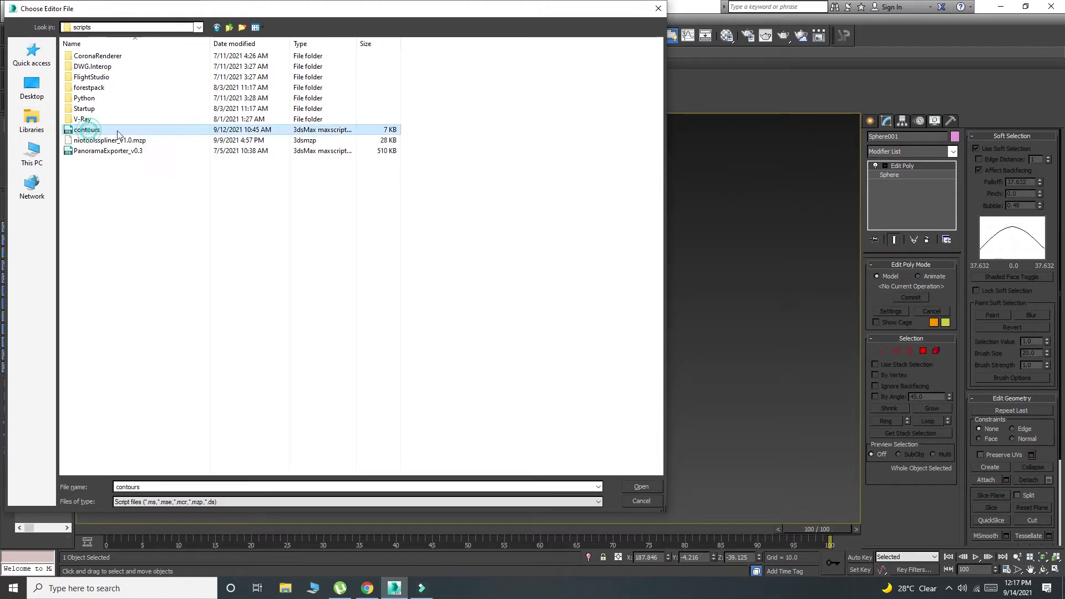
double_click(88, 131)
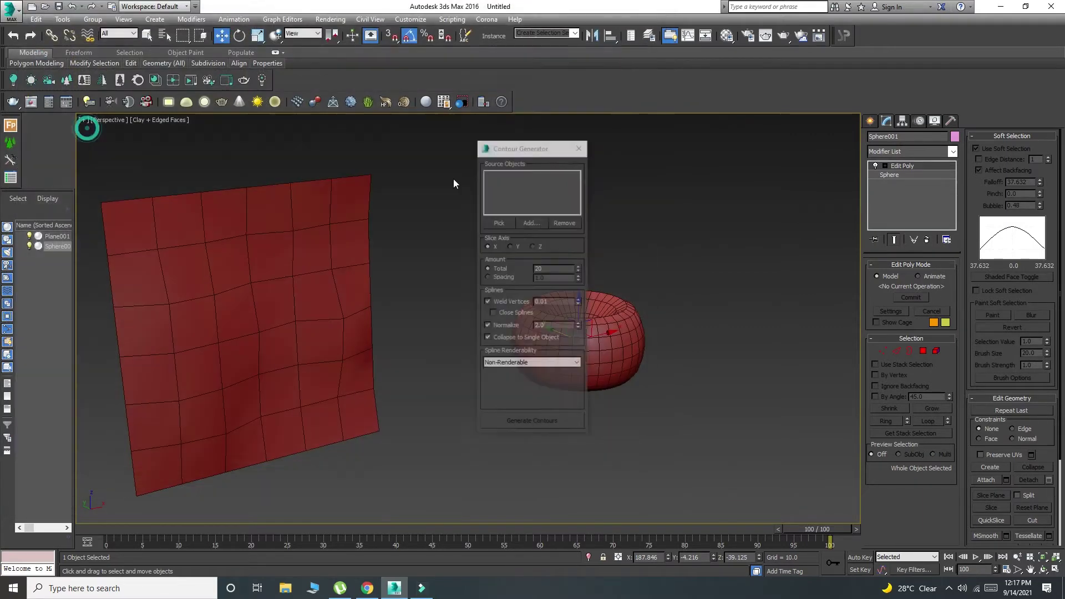
Move the Contour Generator window aside and select the wavy plane
drag(502, 149, 411, 151)
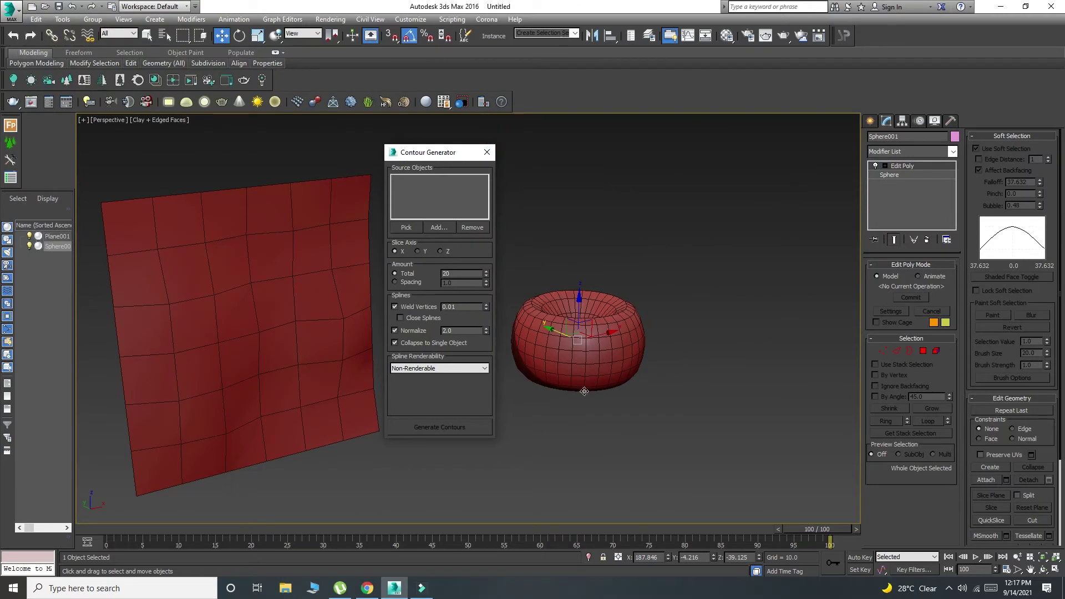
alt+middle_drag(584, 391, 664, 391)
drag(412, 157, 207, 172)
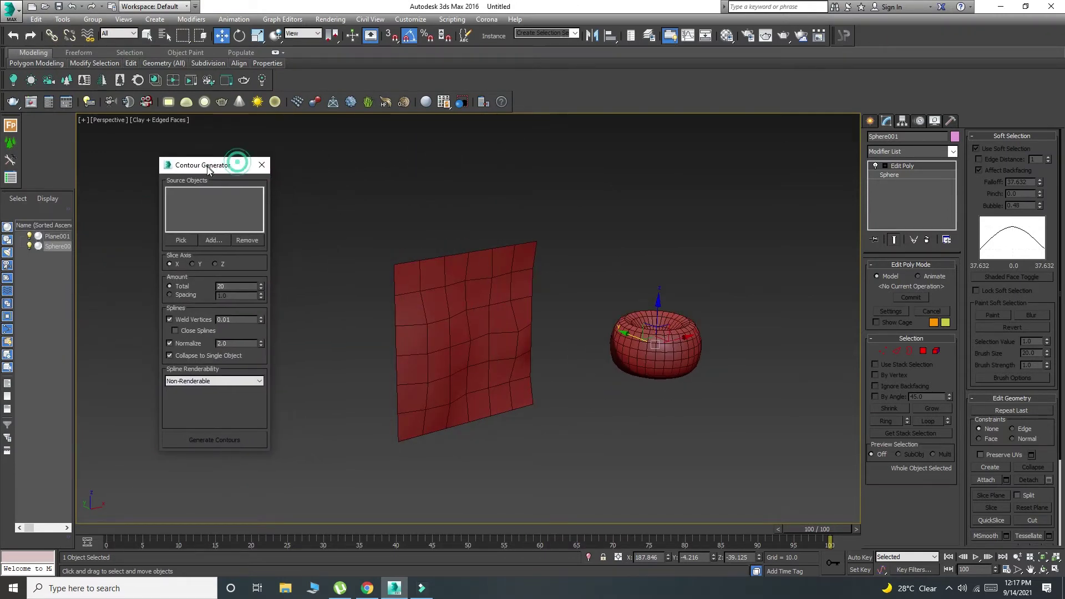
scroll(414, 327, up, 3)
scroll(436, 322, up, 3)
scroll(437, 322, down, 3)
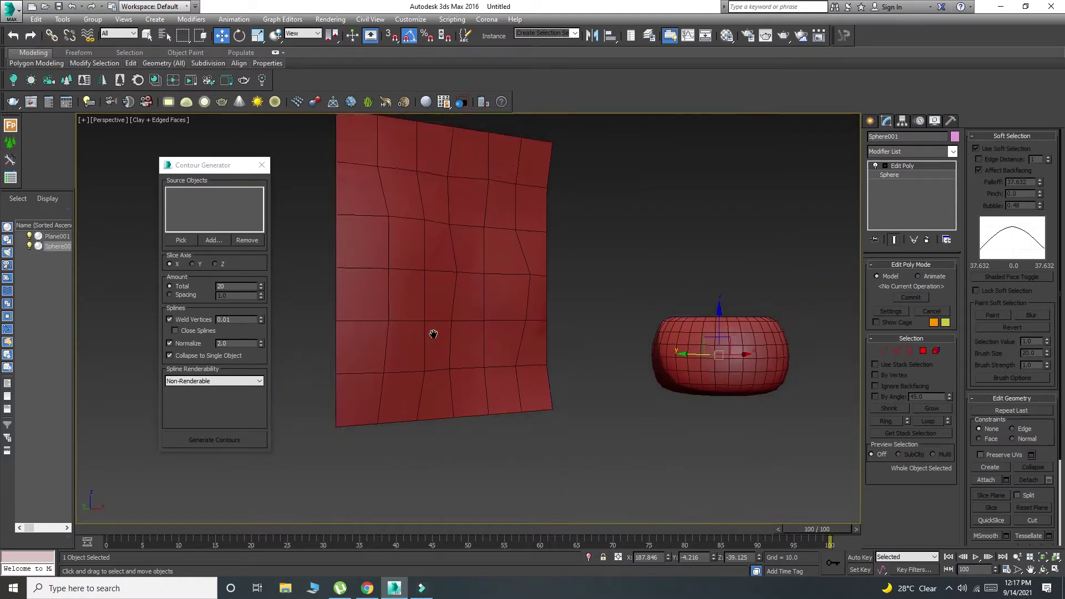
scroll(434, 328, up, 3)
scroll(436, 324, down, 3)
click(436, 311)
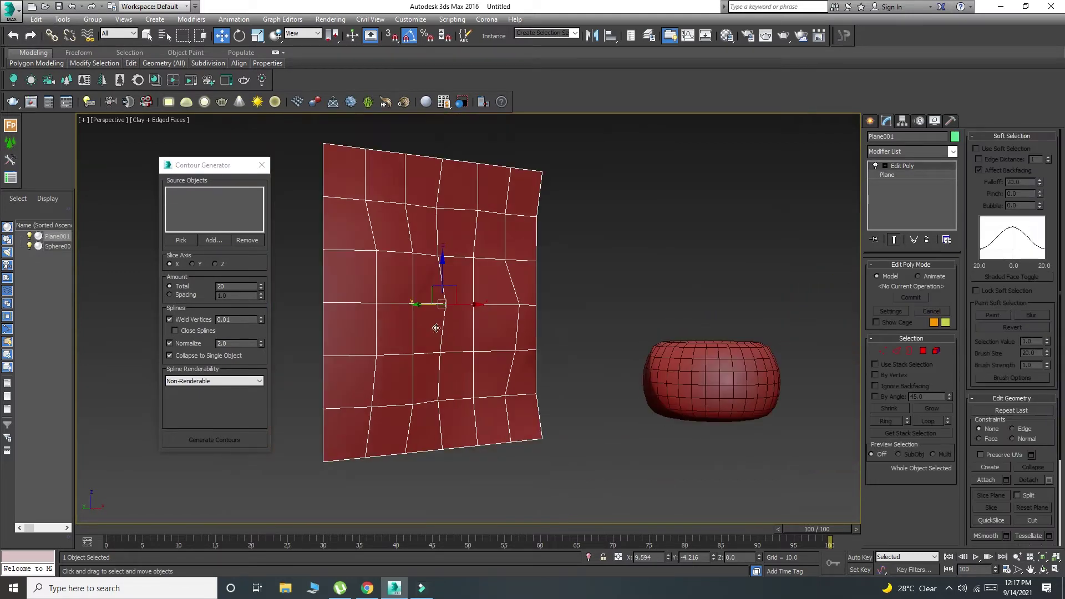
Pick the wavy plane, Plane001, as the Contour Generator source object
click(182, 240)
click(402, 296)
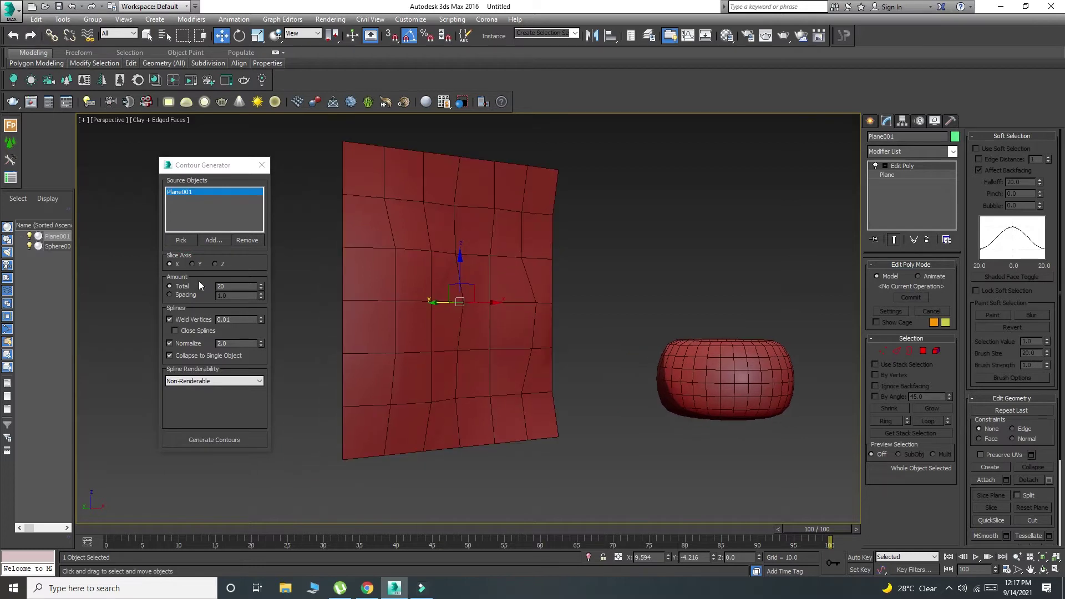
drag(191, 165, 167, 172)
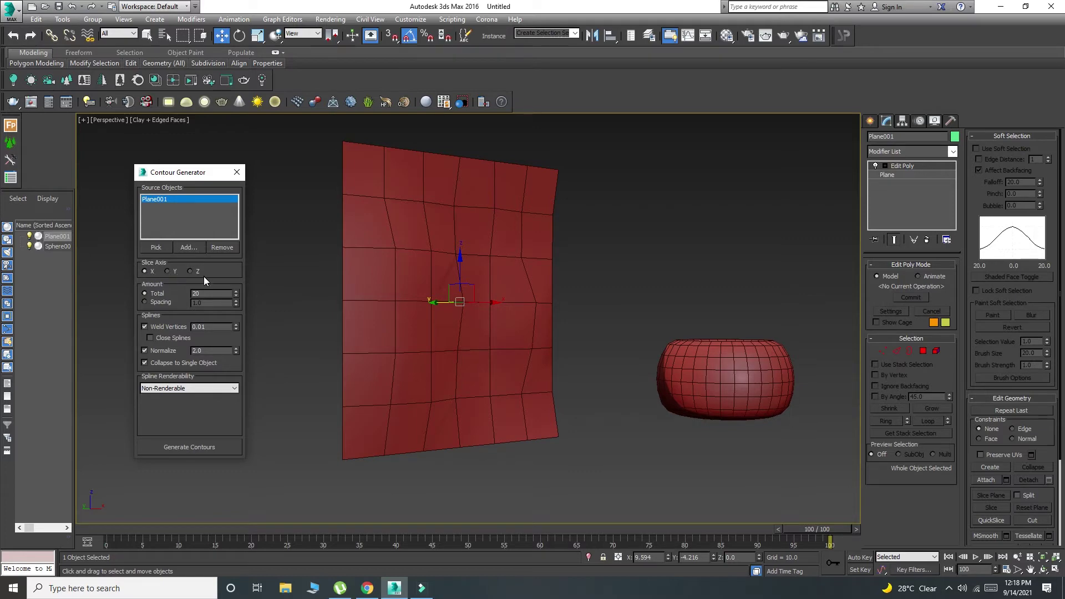
alt+middle_drag(422, 330, 475, 320)
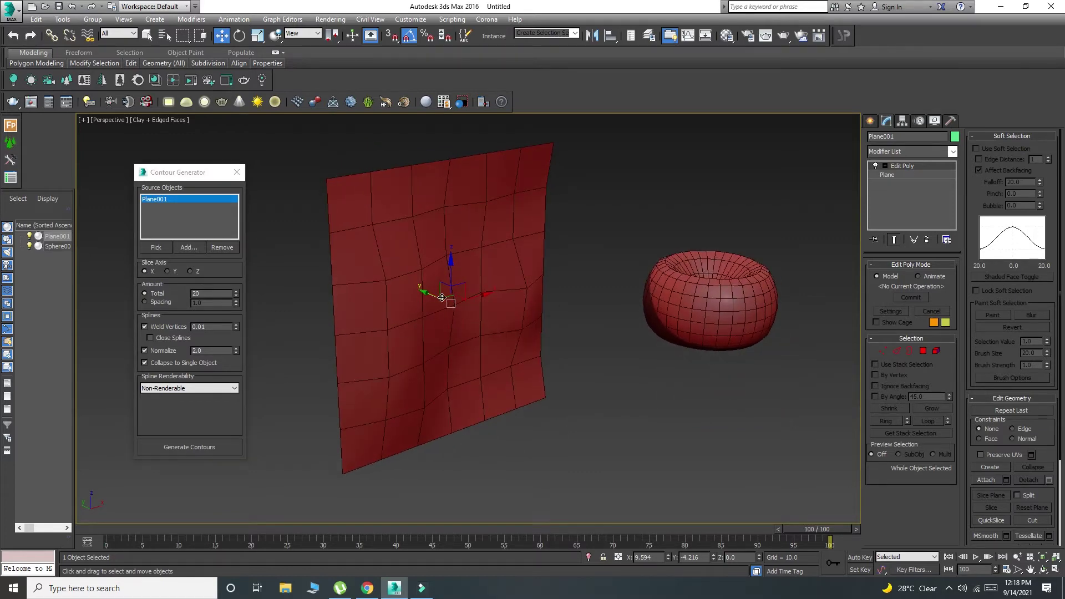
mouse_move(368, 315)
alt+middle_down()
mouse_move(327, 350)
mouse_move(249, 328)
alt+middle_up()
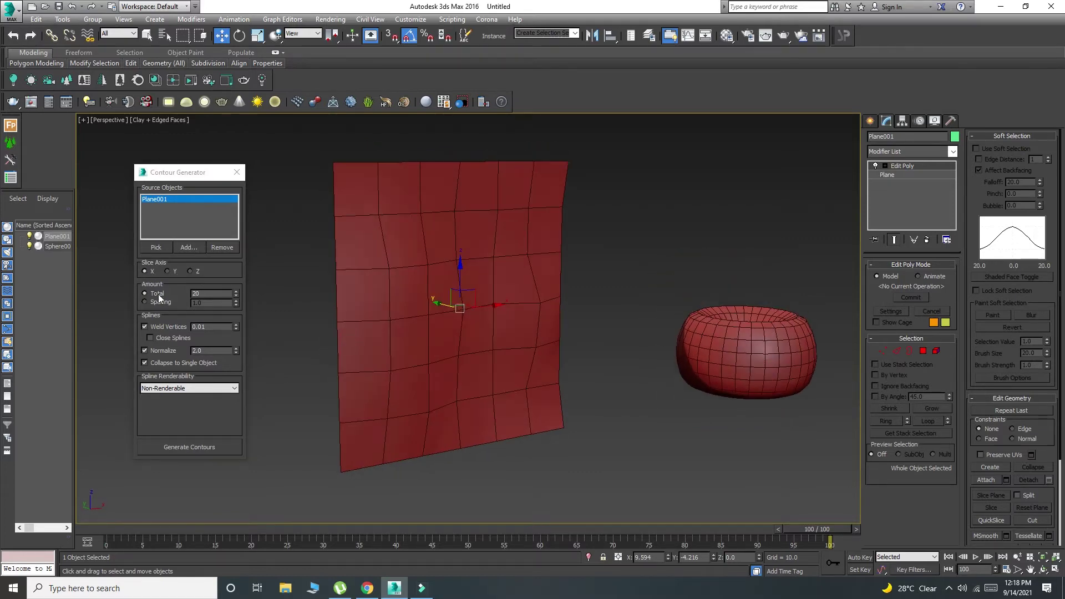
Keep Total at 20 and set Spline Renderability to Renderable (Radial) with Thickness 1.0
double_click(218, 291)
click(173, 388)
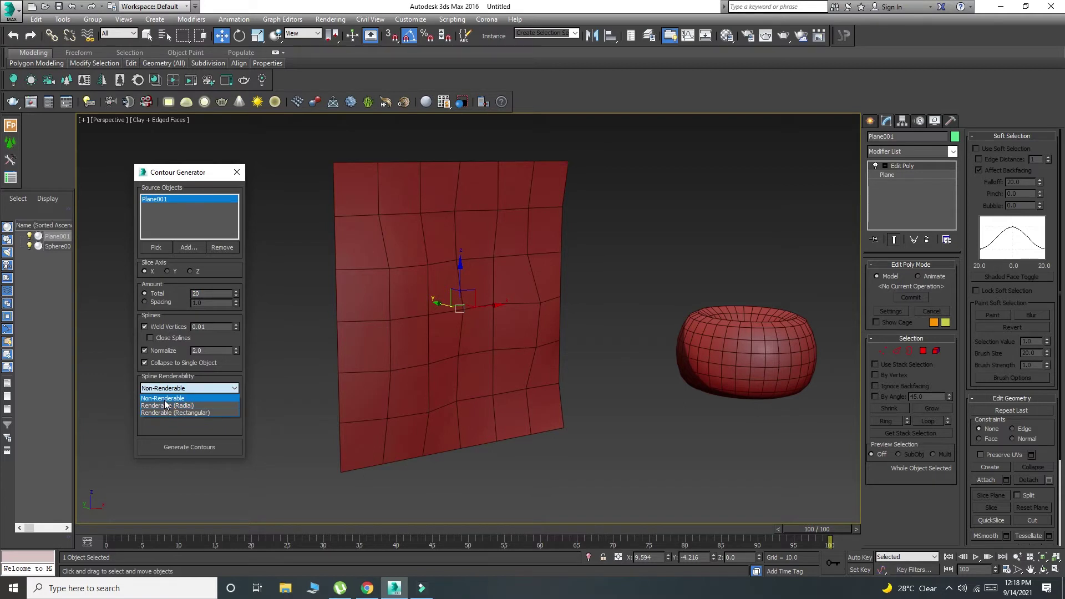
click(182, 407)
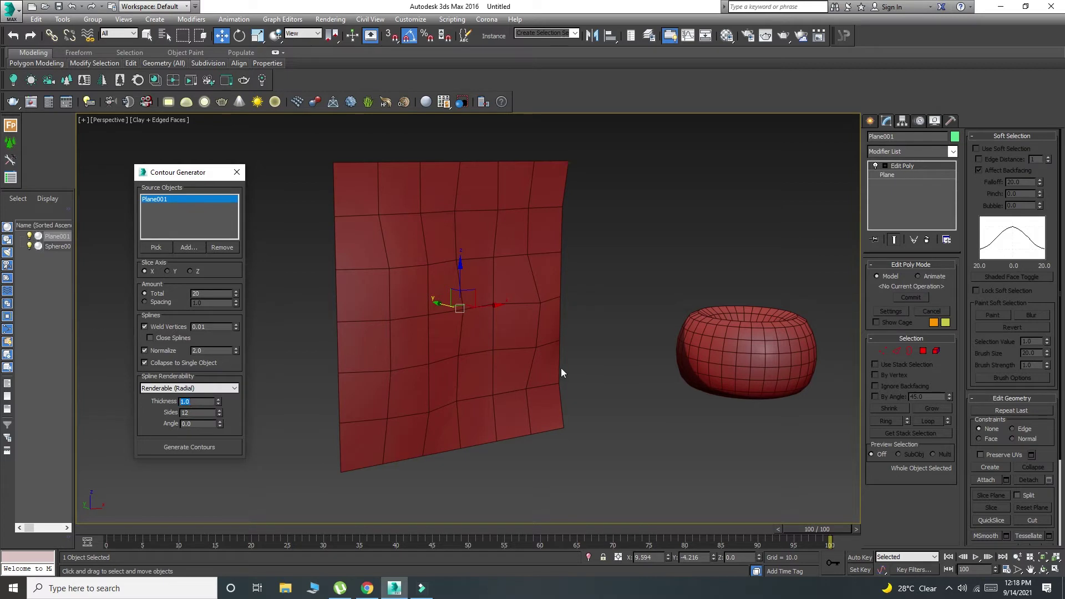
click(508, 369)
click(200, 406)
scroll(437, 387, up, 3)
scroll(424, 364, up, 1)
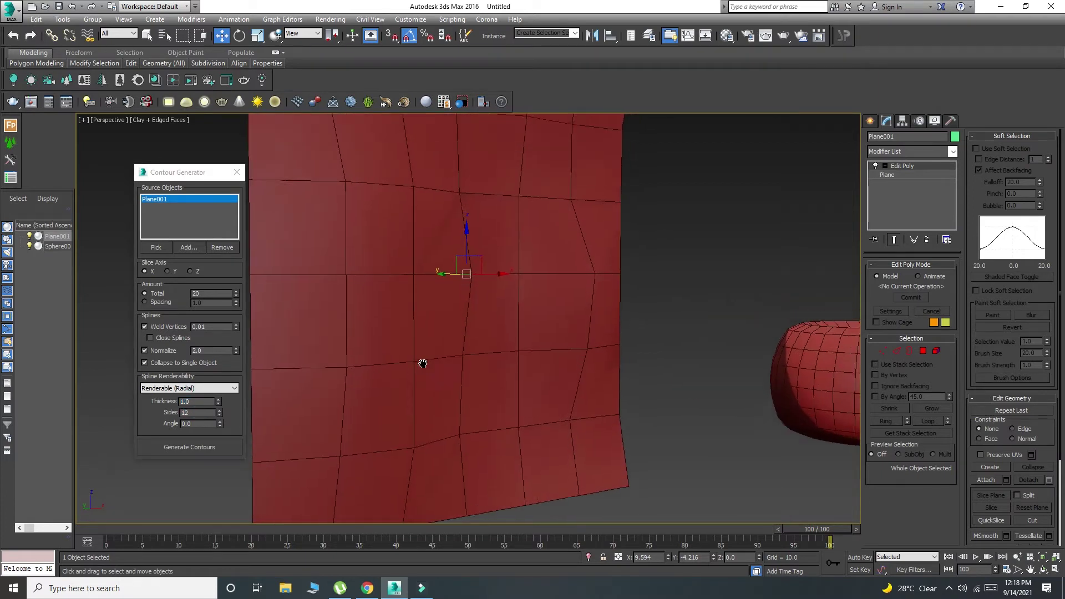
scroll(384, 410, down, 4)
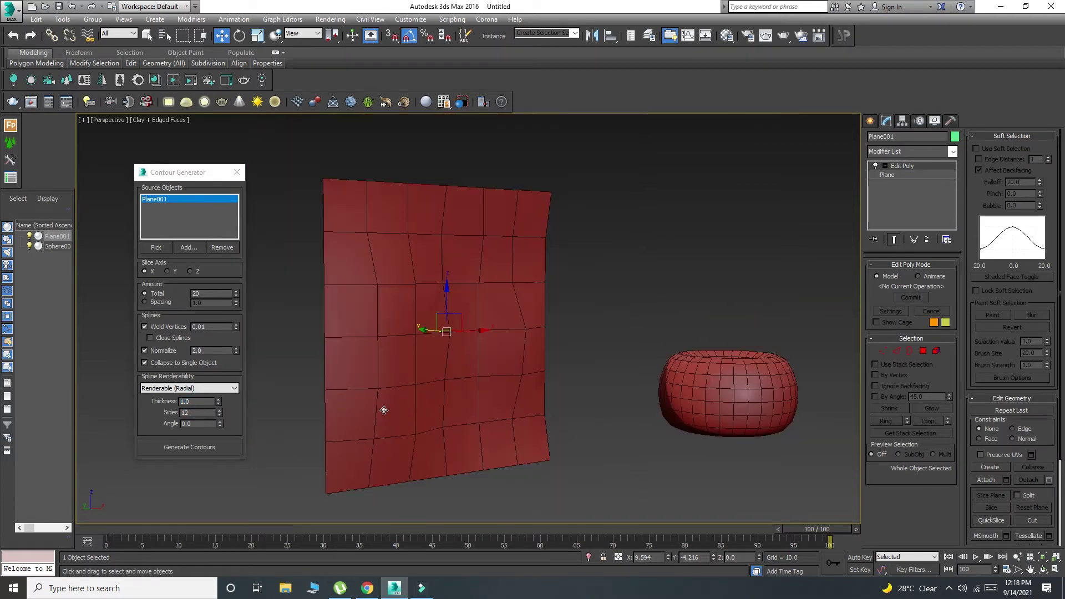
Generate the contour splines and move the new Contour002 off the plane
click(204, 448)
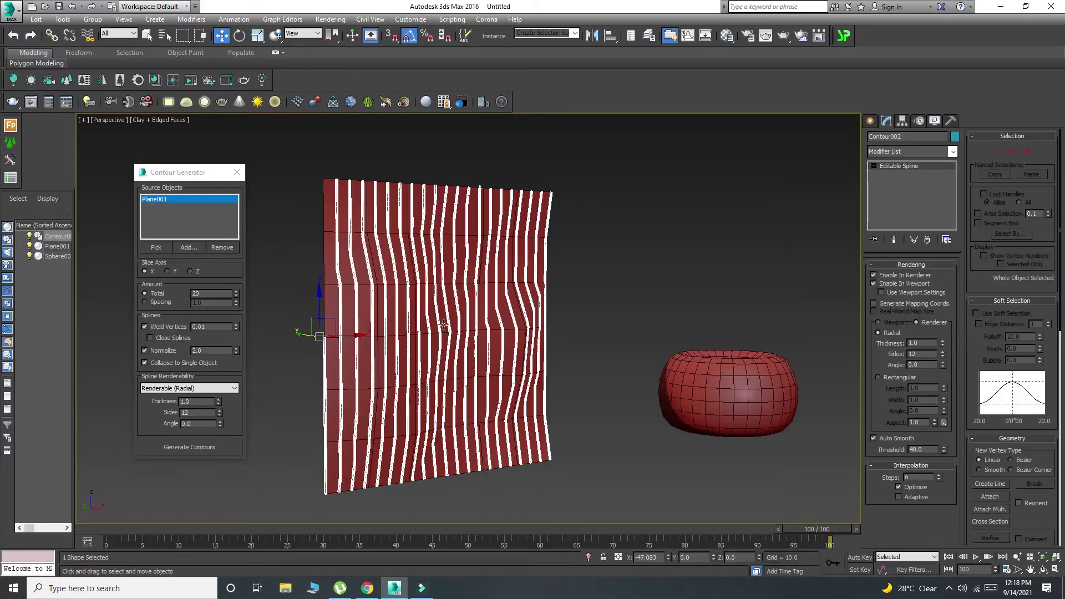
alt+middle_drag(460, 349, 440, 352)
scroll(435, 374, up, 4)
scroll(416, 386, down, 4)
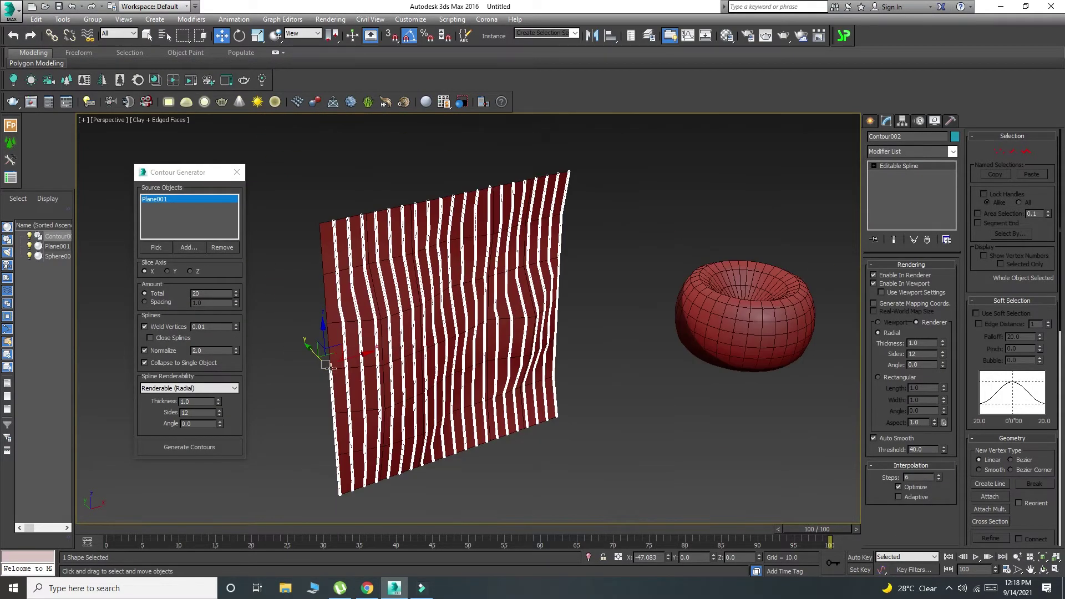
drag(295, 330, 348, 417)
Uncheck Enable In Renderer and Enable In Viewport so Contour002 shows as thin lines
scroll(383, 388, up, 3)
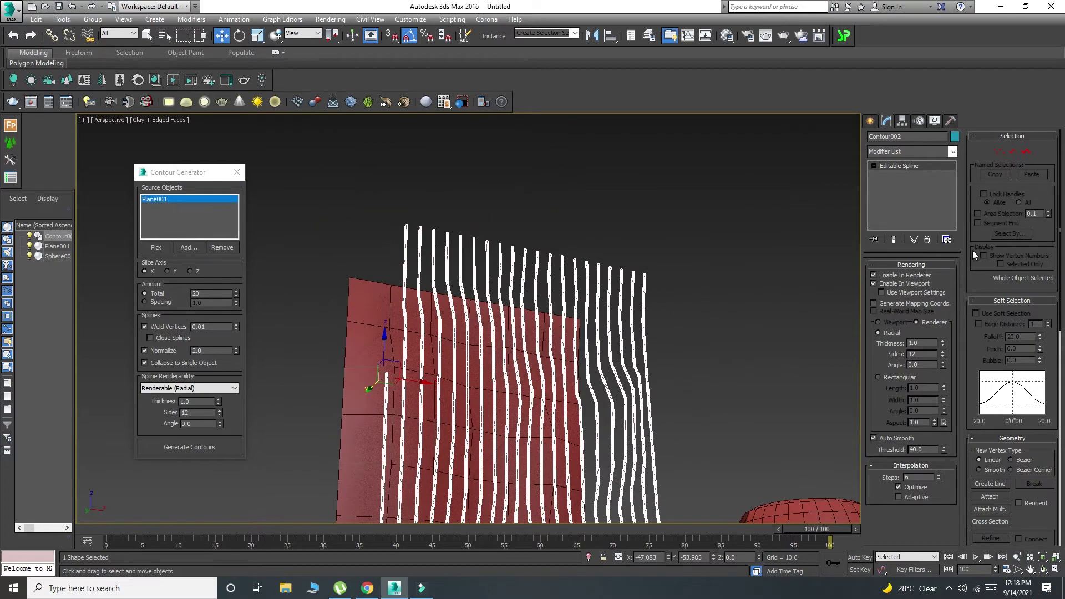
click(899, 275)
click(900, 283)
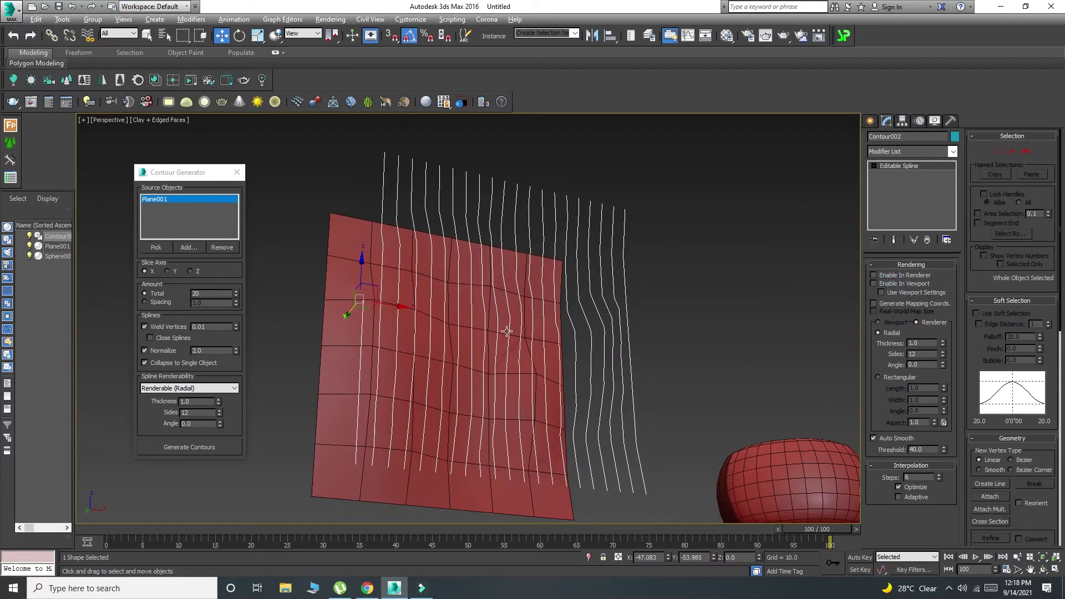
mouse_move(532, 300)
alt+middle_down()
mouse_move(476, 297)
mouse_move(477, 337)
mouse_move(391, 260)
mouse_move(396, 250)
mouse_move(406, 265)
alt+middle_up()
scroll(501, 342, down, 5)
scroll(475, 337, up, 4)
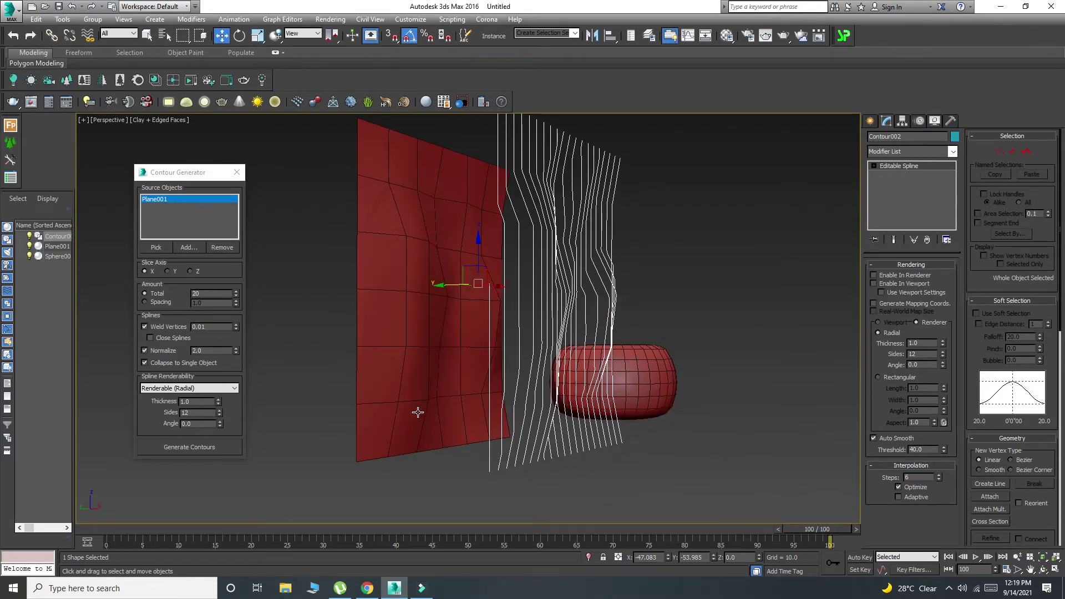
mouse_move(437, 340)
alt+middle_down()
mouse_move(471, 368)
mouse_move(442, 373)
mouse_move(571, 325)
mouse_move(581, 336)
mouse_move(554, 244)
mouse_move(538, 304)
mouse_move(559, 325)
mouse_move(618, 316)
mouse_move(647, 361)
mouse_move(603, 325)
mouse_move(721, 278)
alt+middle_up()
Add a Sweep modifier to Contour002 from the Modifier List
click(911, 152)
scroll(909, 333, down, 1)
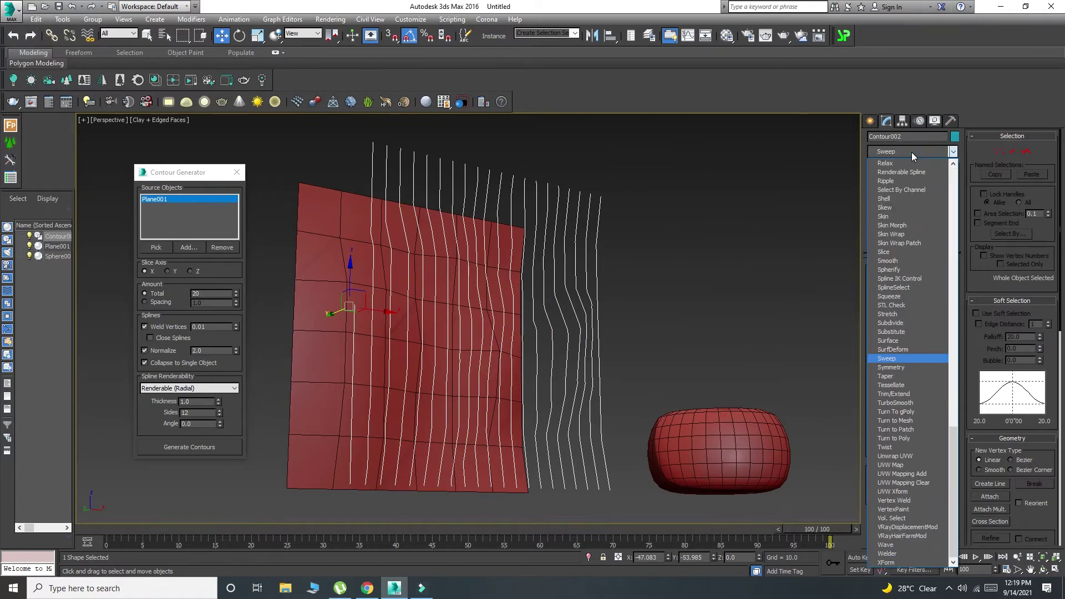
click(910, 357)
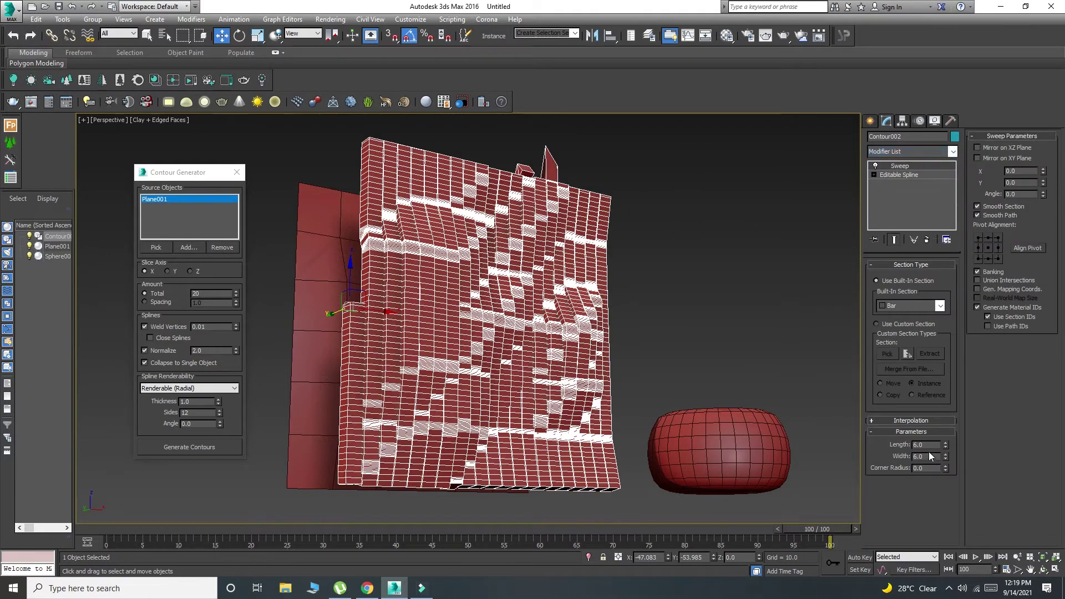
Set the Bar section to about 4.28 length and 3.44 width, forming solid slats
drag(946, 469, 967, 569)
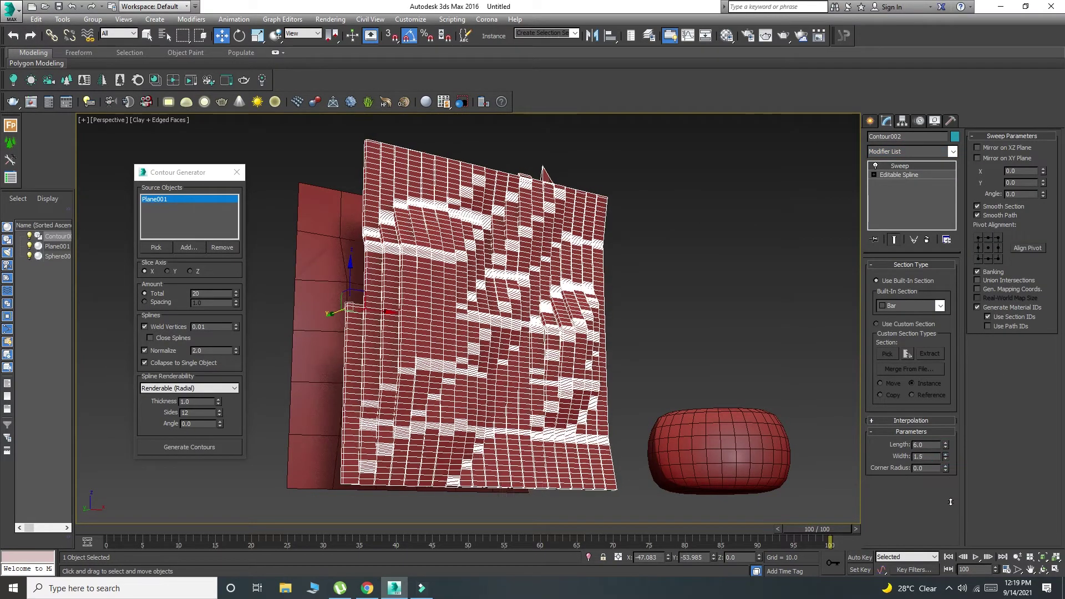
drag(965, 500, 965, 488)
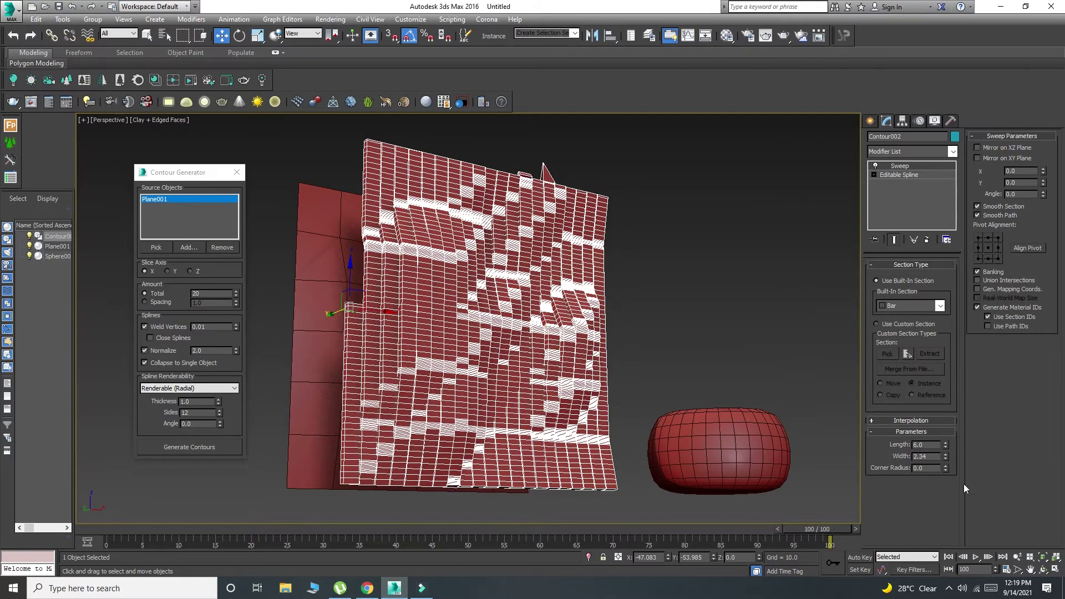
drag(946, 447, 955, 482)
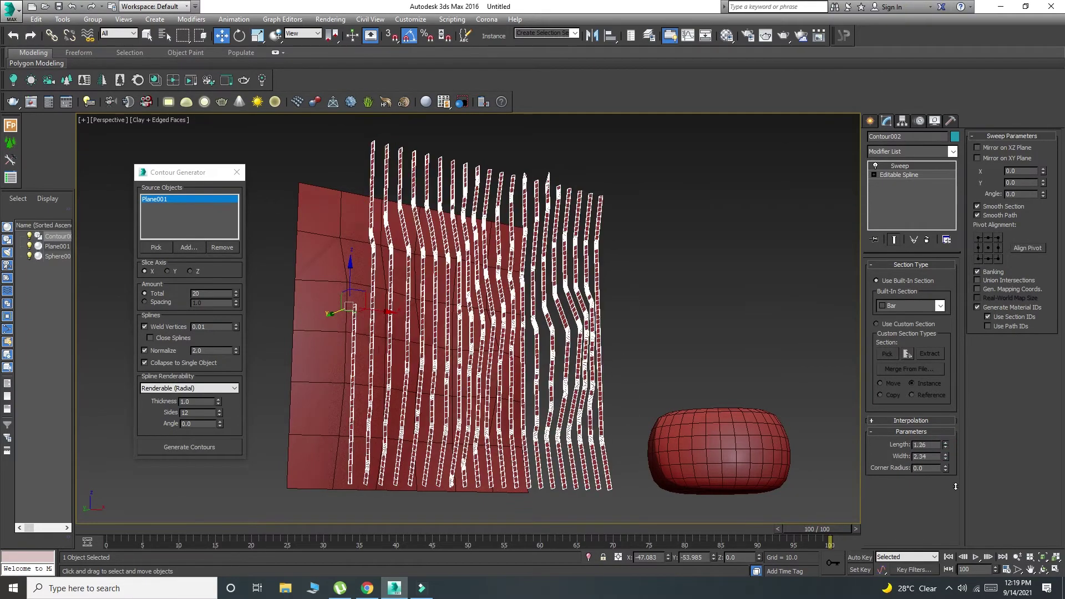
scroll(555, 375, up, 5)
scroll(554, 374, up, 3)
key(F4)
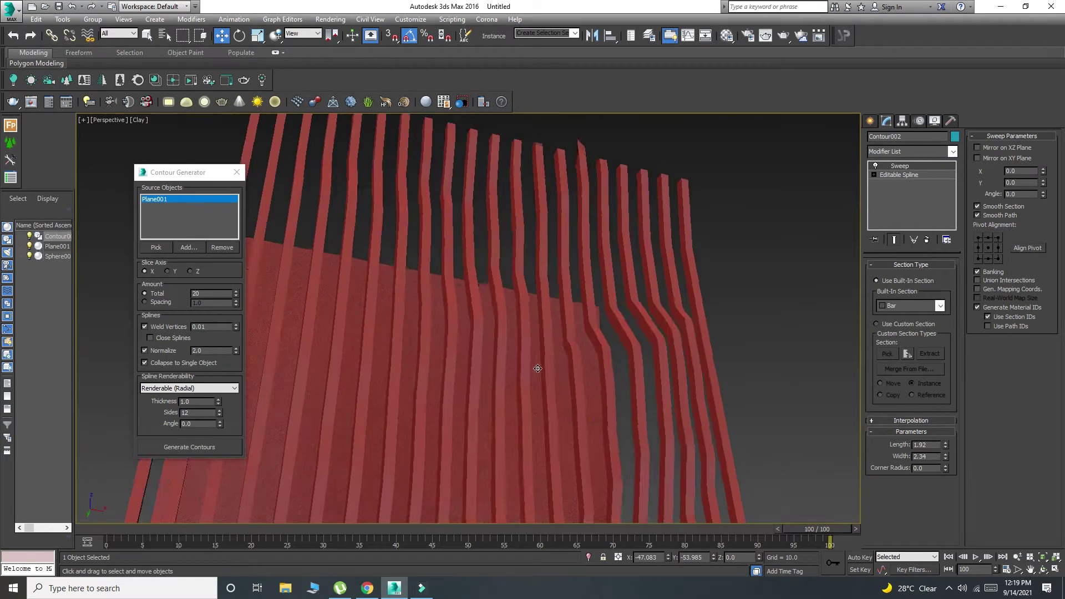
scroll(580, 383, down, 8)
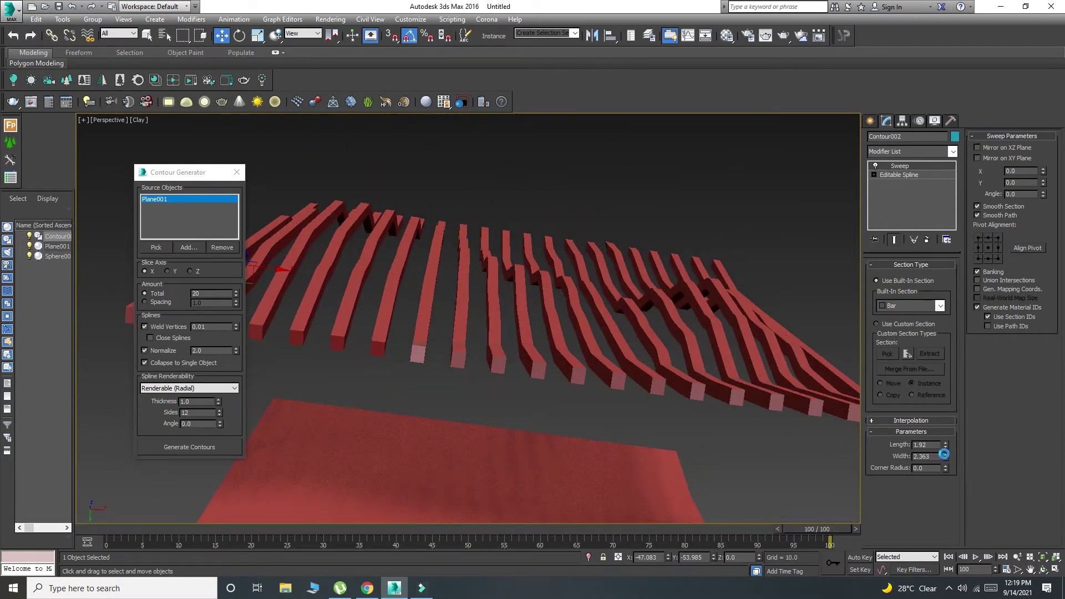
drag(943, 454, 953, 384)
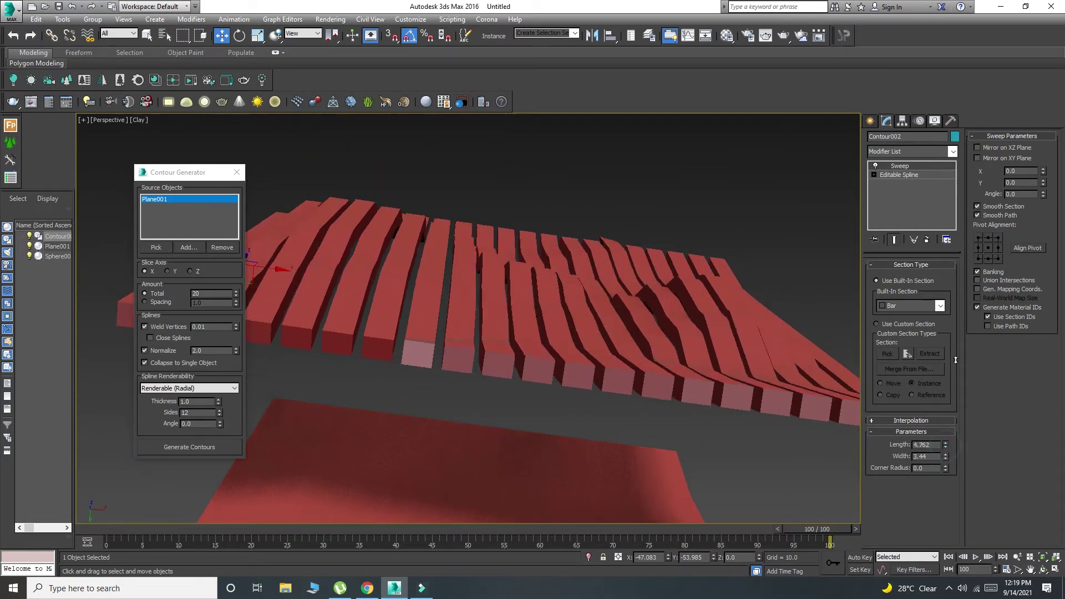
mouse_move(608, 316)
alt+middle_down()
mouse_move(642, 374)
mouse_move(661, 375)
mouse_move(660, 420)
mouse_move(543, 339)
mouse_move(575, 343)
mouse_move(571, 385)
mouse_move(587, 406)
mouse_move(574, 339)
mouse_move(452, 299)
mouse_move(642, 274)
mouse_move(532, 346)
alt+middle_up()
scroll(543, 339, up, 4)
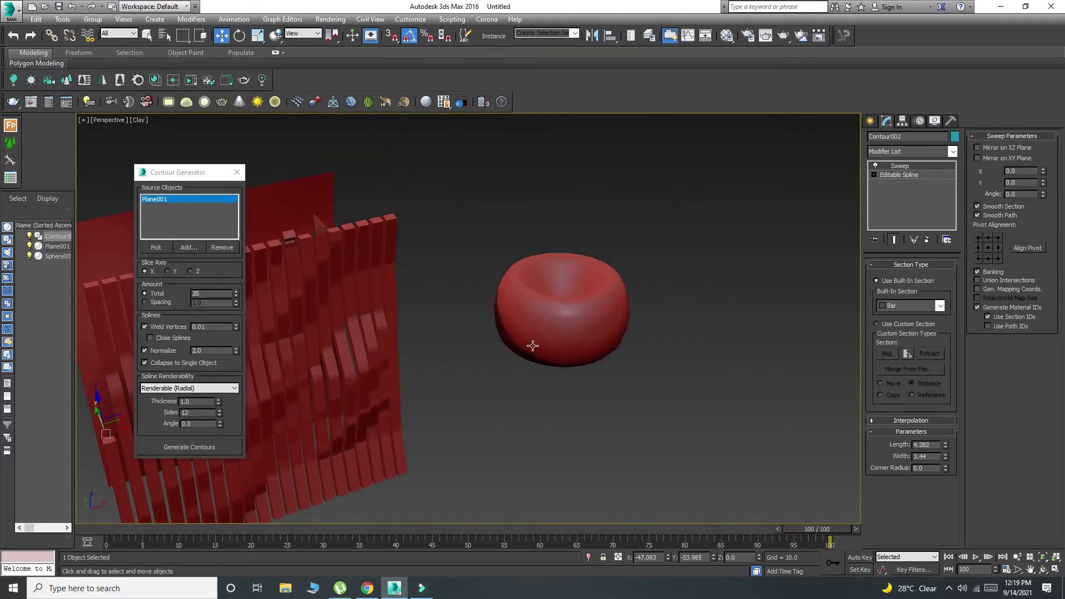
Make Sphere001 the source, slice along Y, and generate 20 tube contours
click(532, 345)
scroll(544, 314, up, 2)
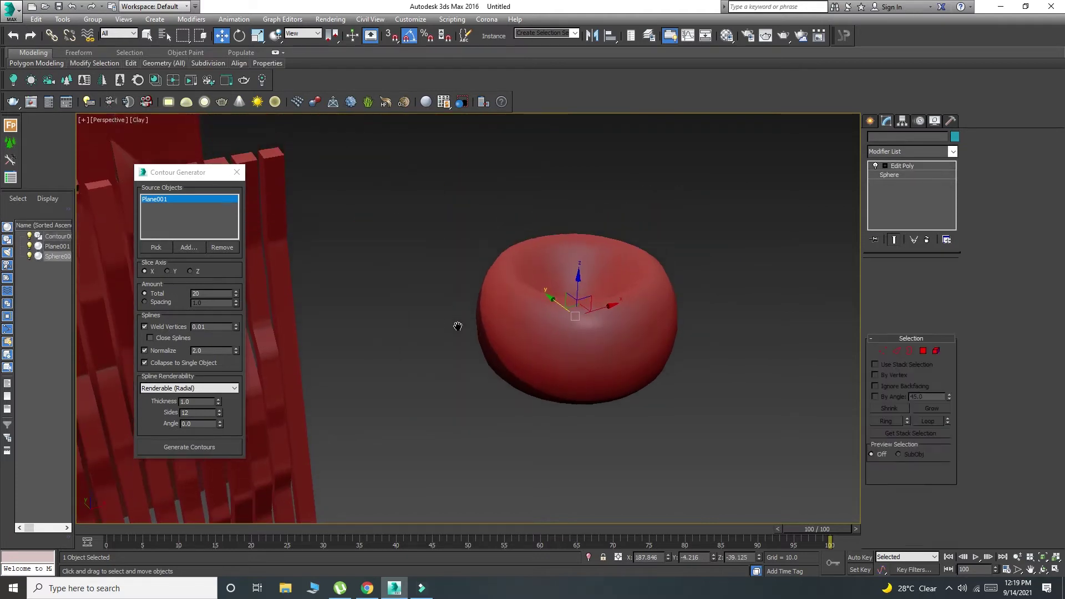
click(159, 248)
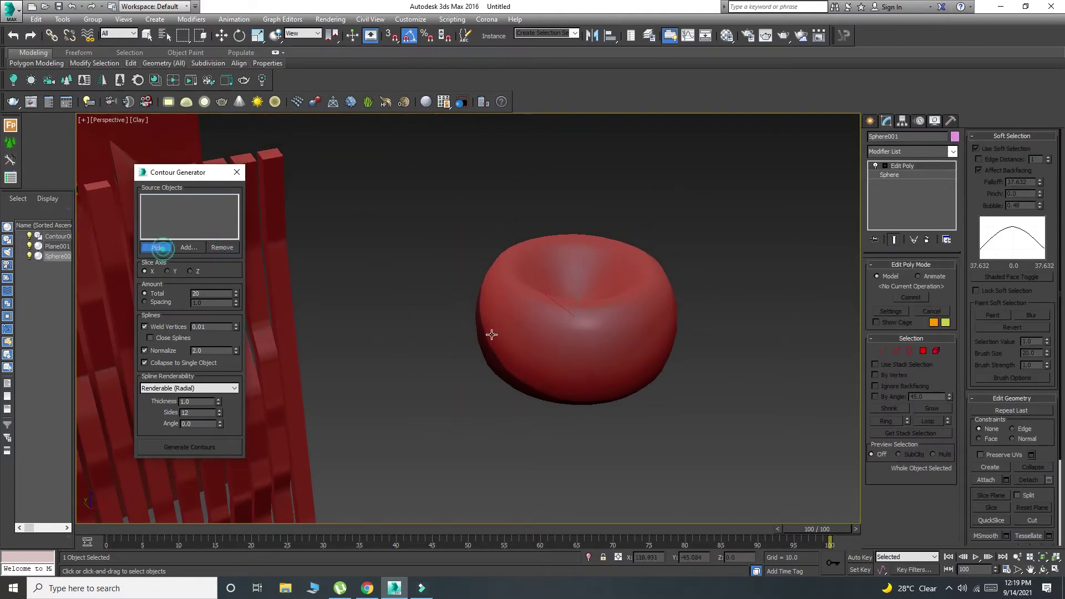
click(563, 329)
scroll(561, 335, up, 2)
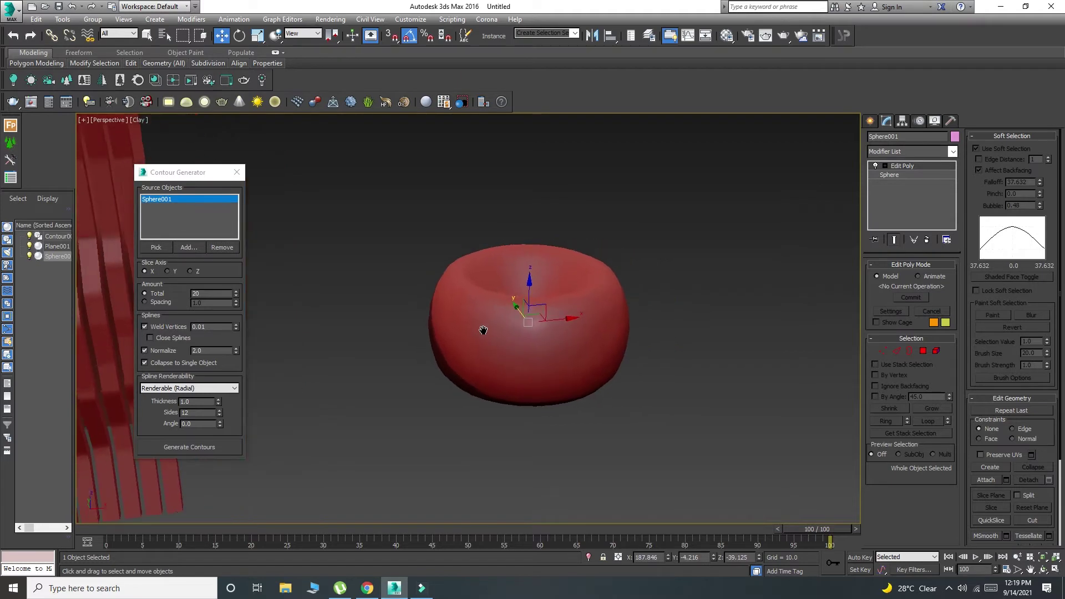
scroll(475, 330, up, 3)
key(F4)
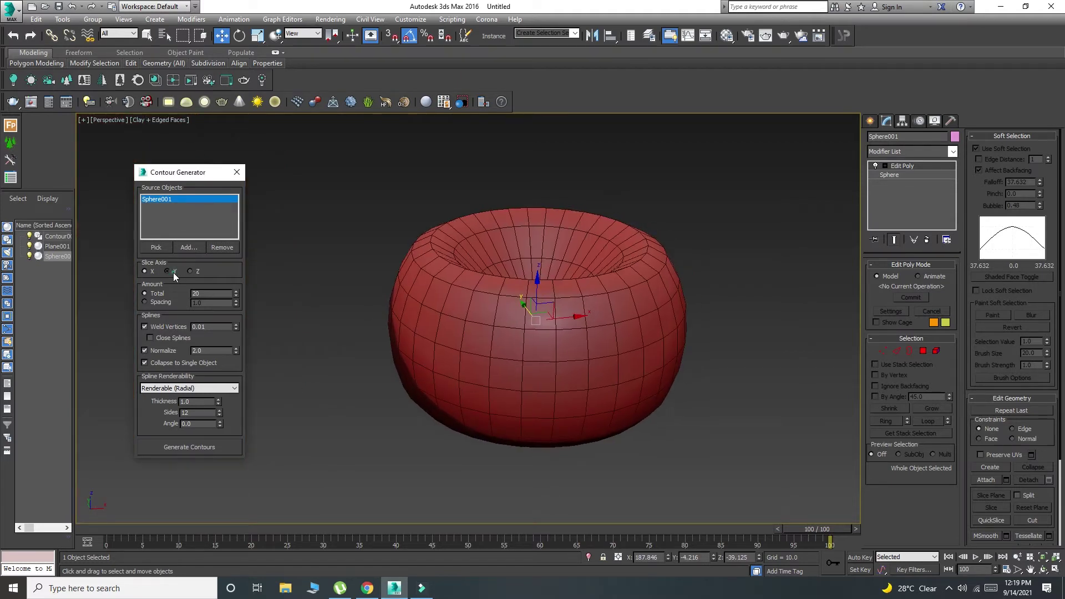
click(167, 271)
click(198, 448)
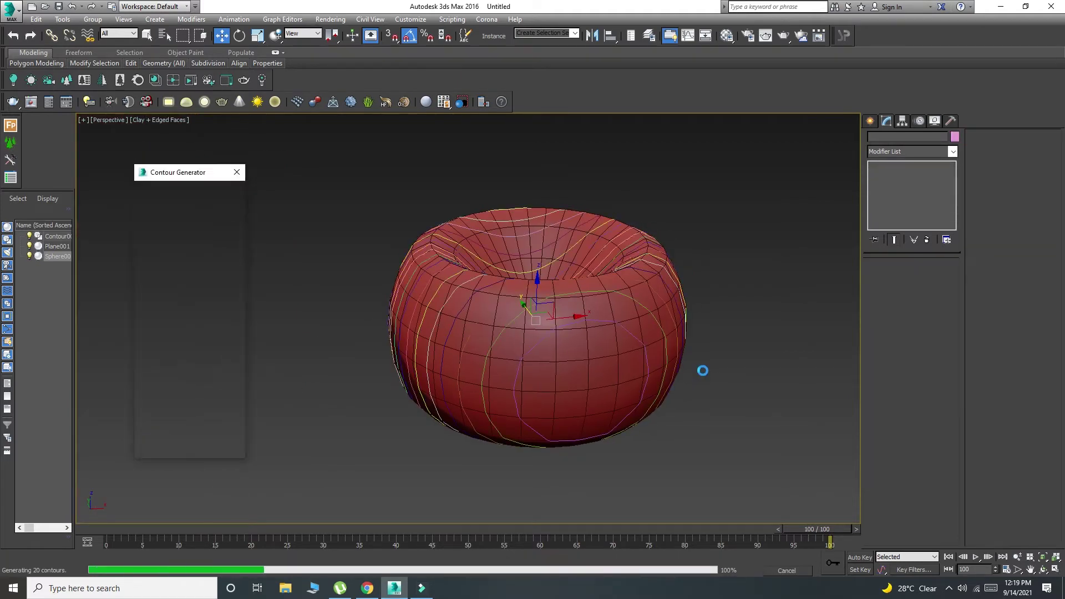
Inspect the contours, undo a sphere move, and center the contour object's pivot to the object
scroll(610, 360, down, 3)
alt+middle_drag(582, 355, 545, 360)
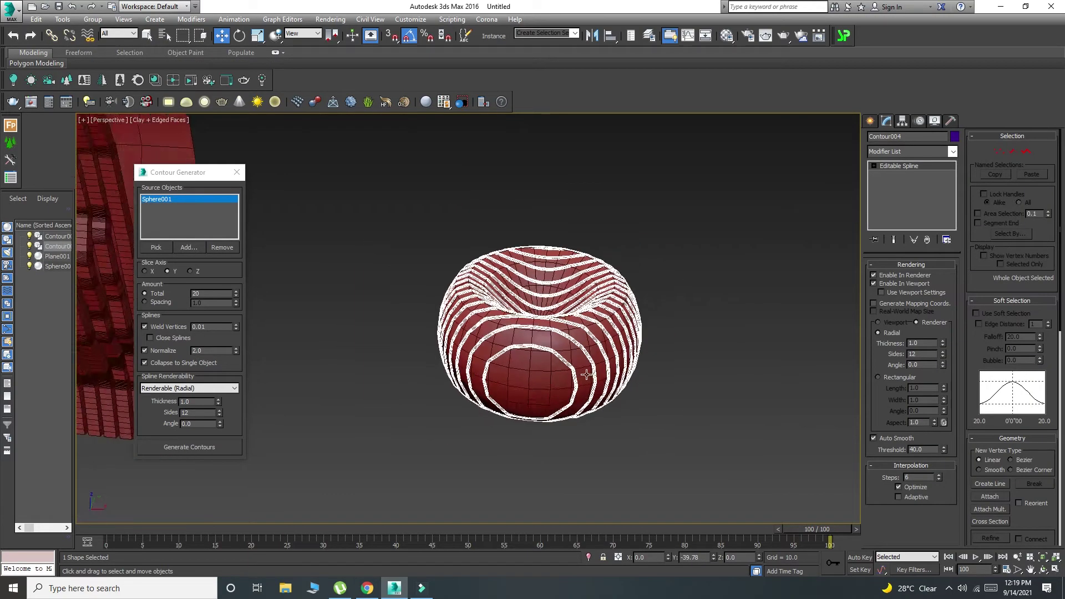
click(553, 354)
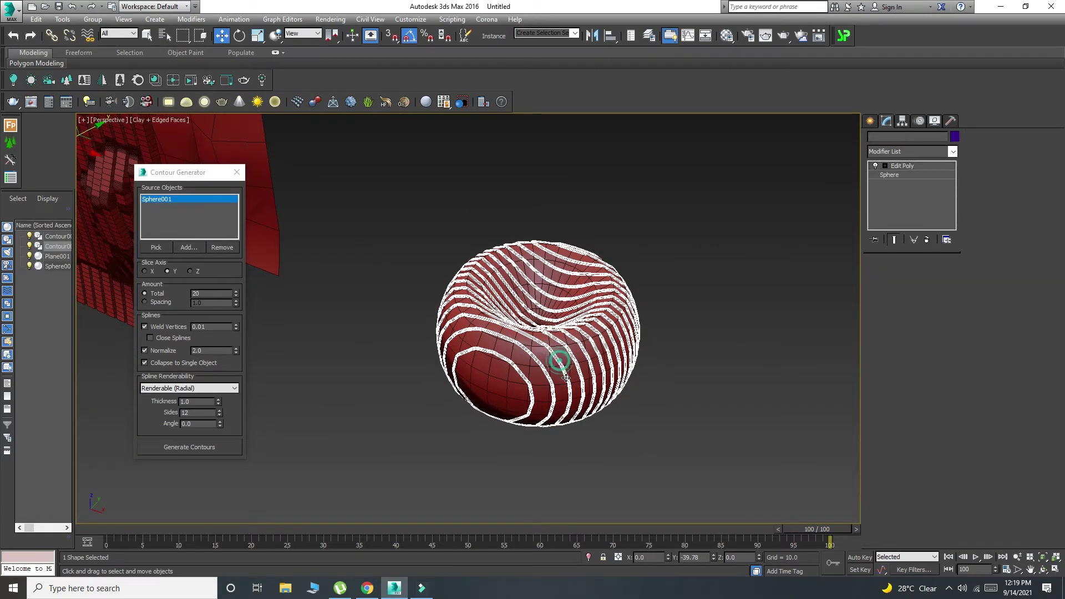
drag(553, 354, 552, 416)
key(ctrl+z)
click(603, 334)
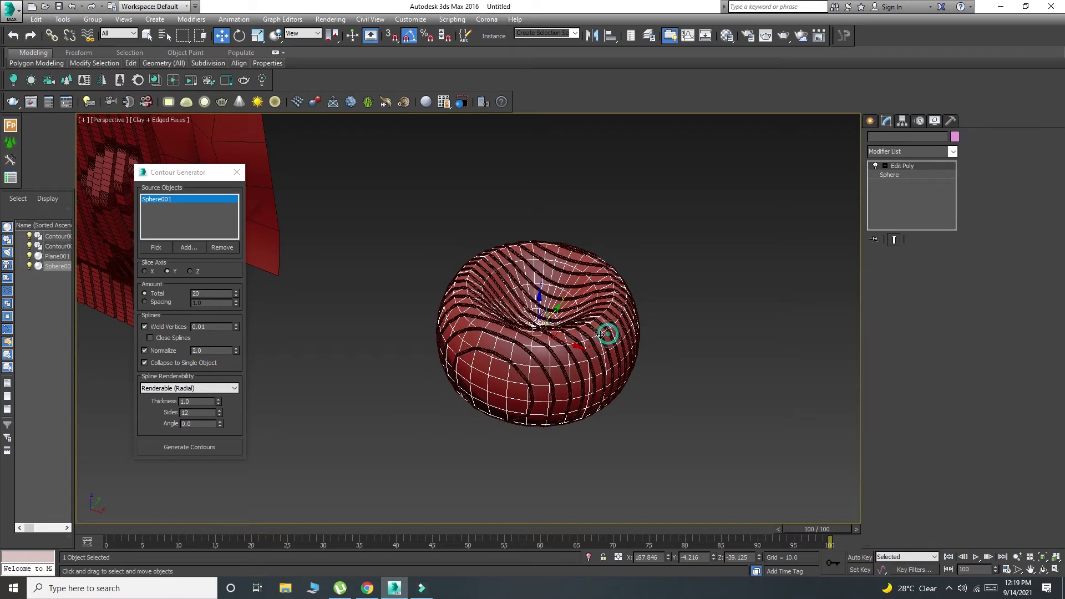
click(903, 121)
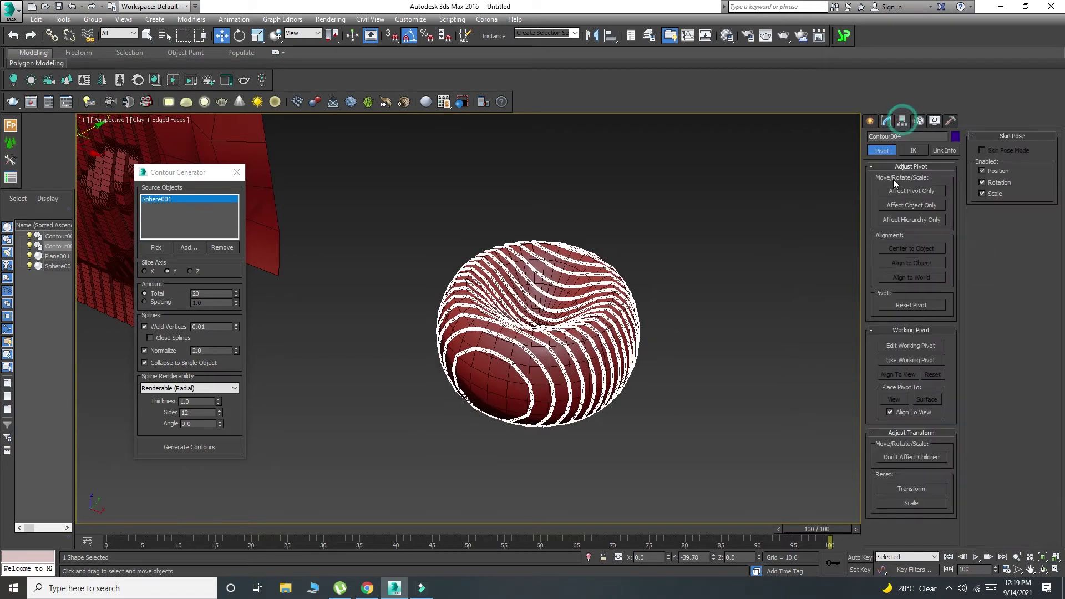
click(906, 249)
click(870, 121)
Move the 20-contour cage off the sphere, delete it, and reselect the sphere
drag(570, 284, 484, 350)
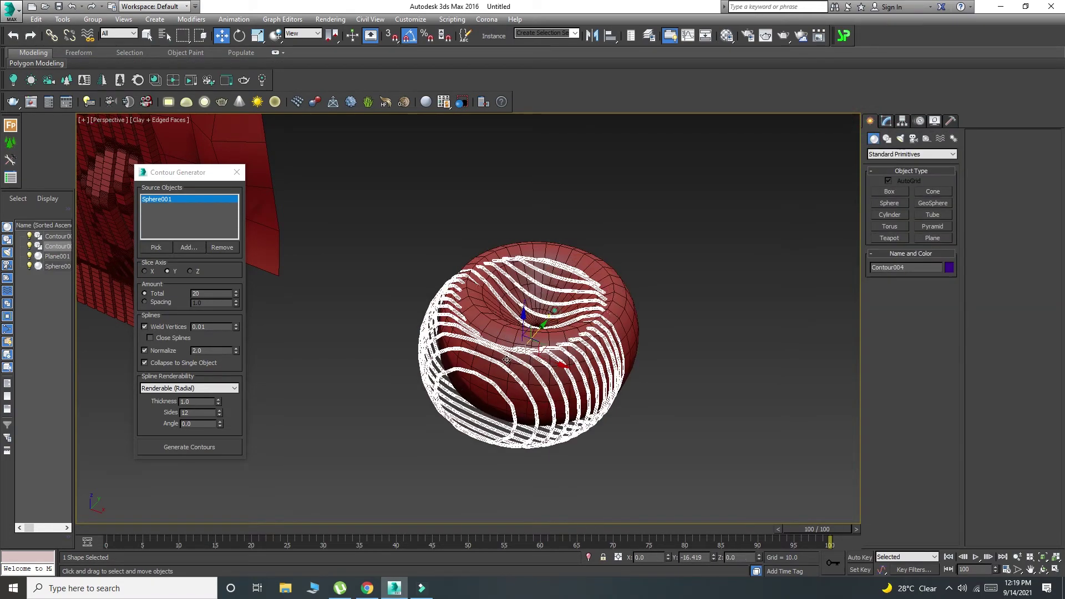
mouse_move(484, 351)
alt+middle_down()
mouse_move(470, 331)
mouse_move(570, 338)
mouse_move(378, 337)
alt+middle_up()
key(F4)
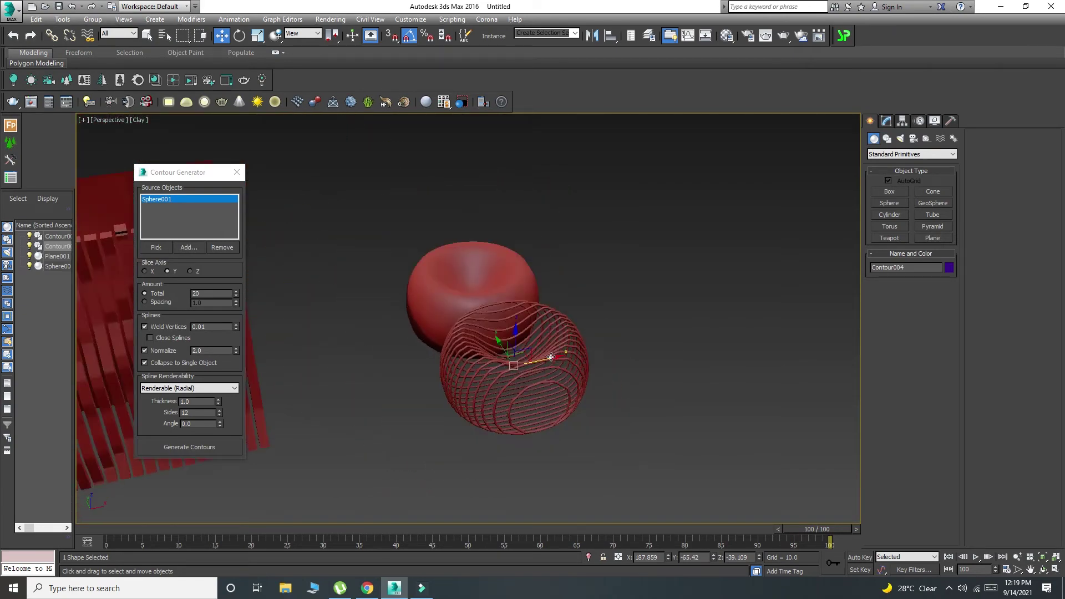
key(Delete)
scroll(471, 327, up, 2)
click(544, 325)
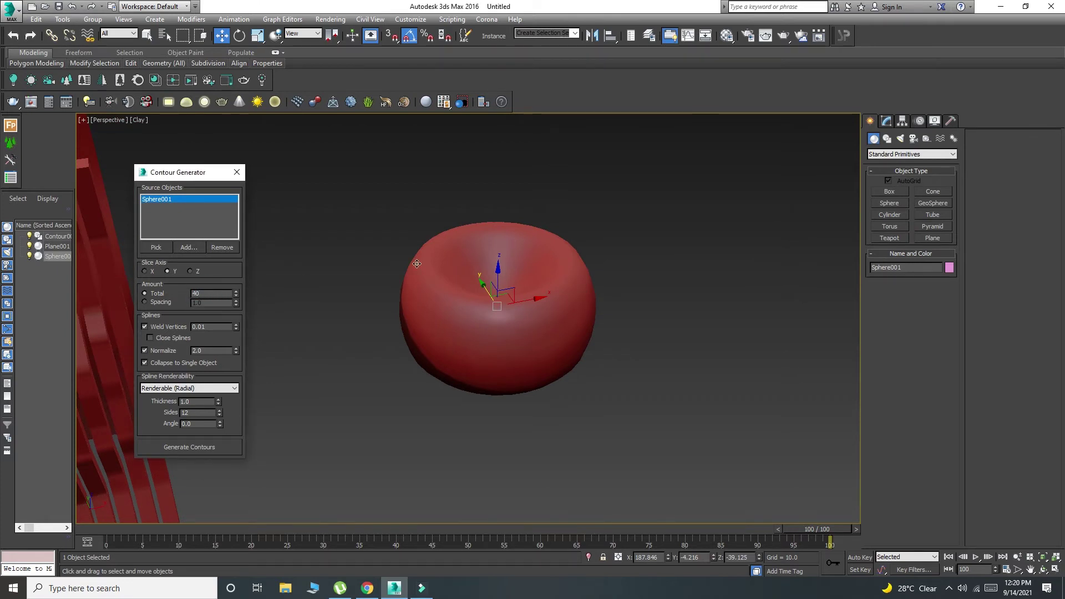
Generate the 40 contour slices and move the sphere out of them in wireframe
middle_drag(416, 264, 404, 264)
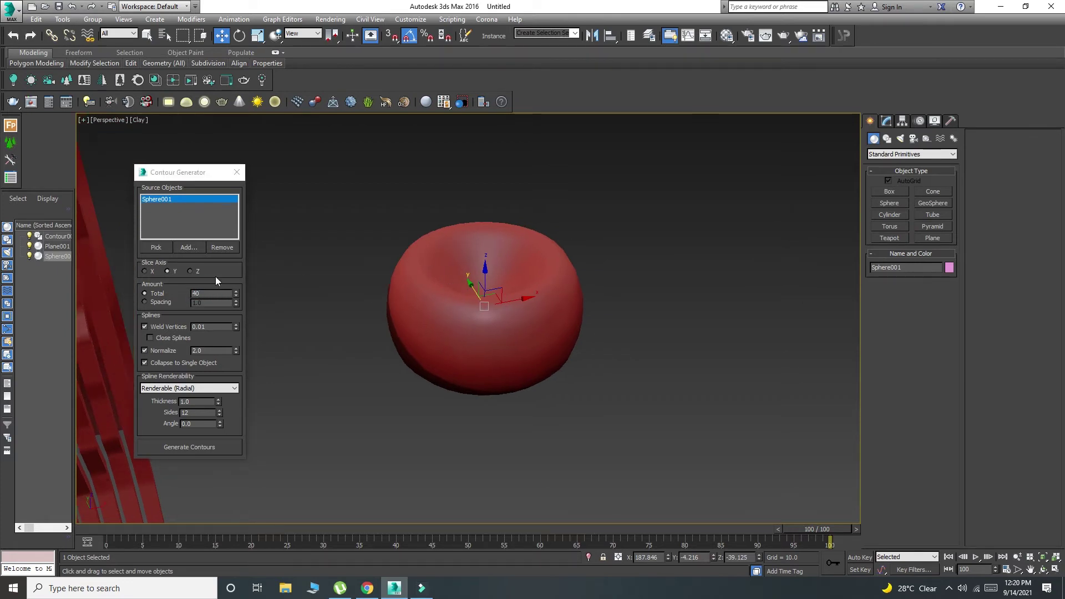
click(206, 449)
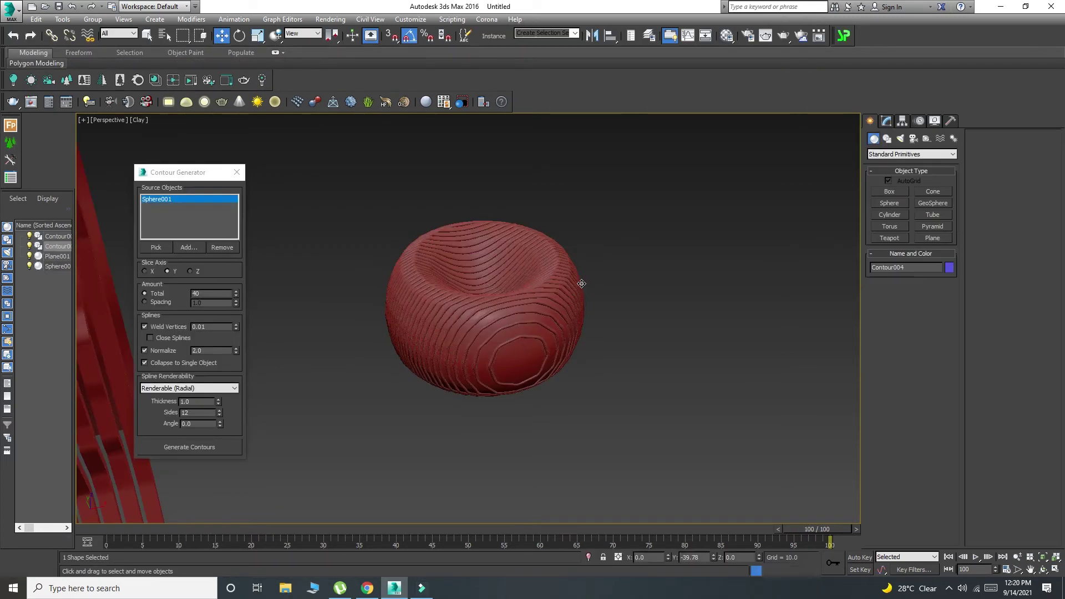
key(F3)
drag(476, 286, 518, 318)
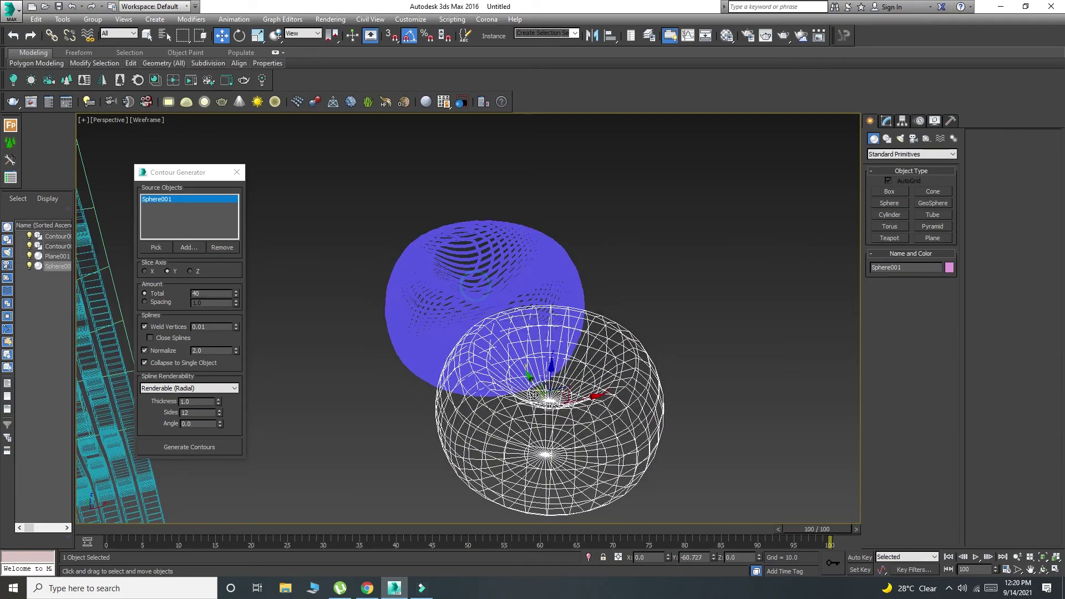
Isolate Contour004 with Alt+Q and return to shaded display
click(518, 318)
key(alt+q)
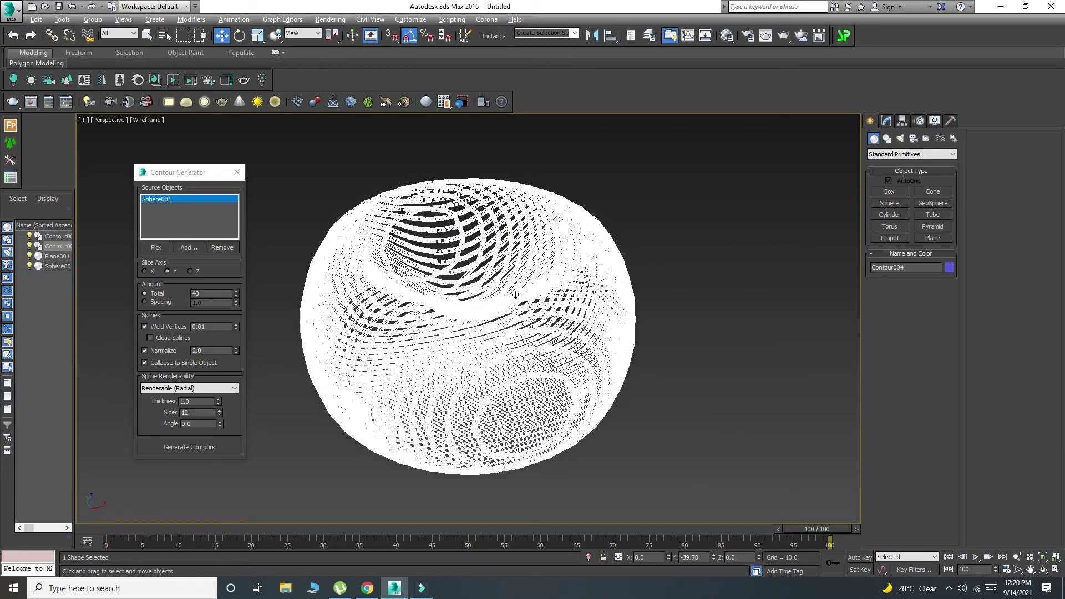
key(F3)
alt+middle_drag(521, 293, 638, 355)
scroll(601, 337, down, 3)
click(887, 120)
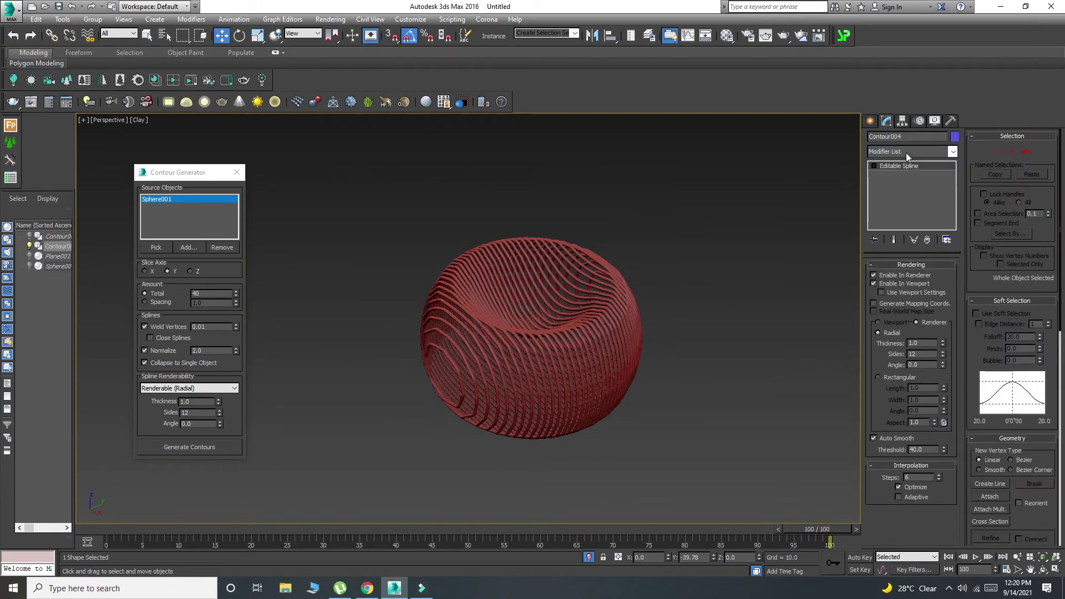
In Vertex mode, pull soft-selected vertices on the lower contours up and left
click(998, 152)
scroll(561, 406, up, 3)
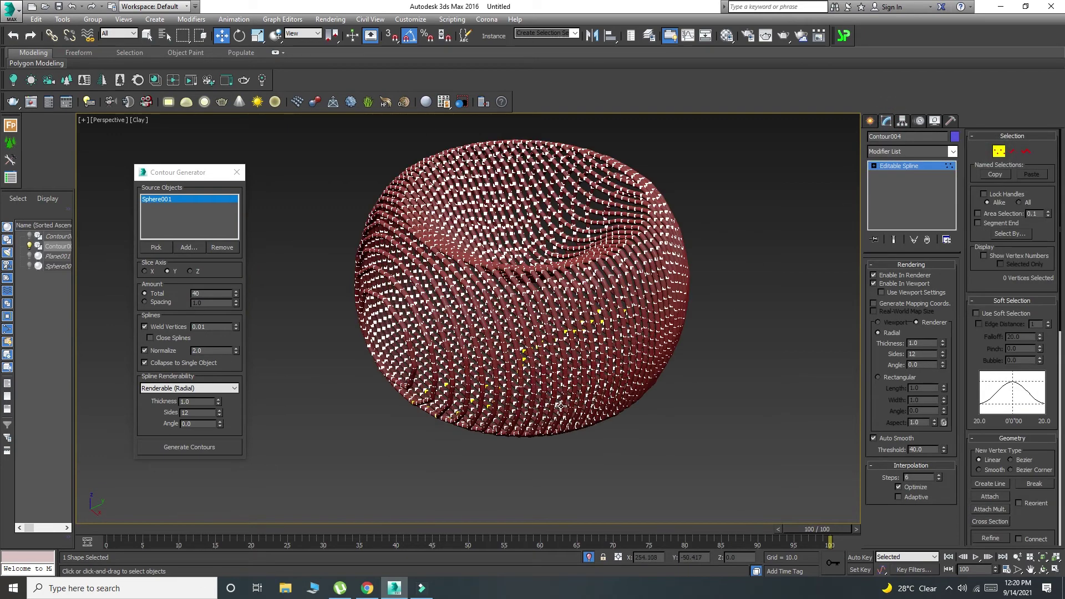
click(575, 408)
middle_drag(575, 409, 538, 383)
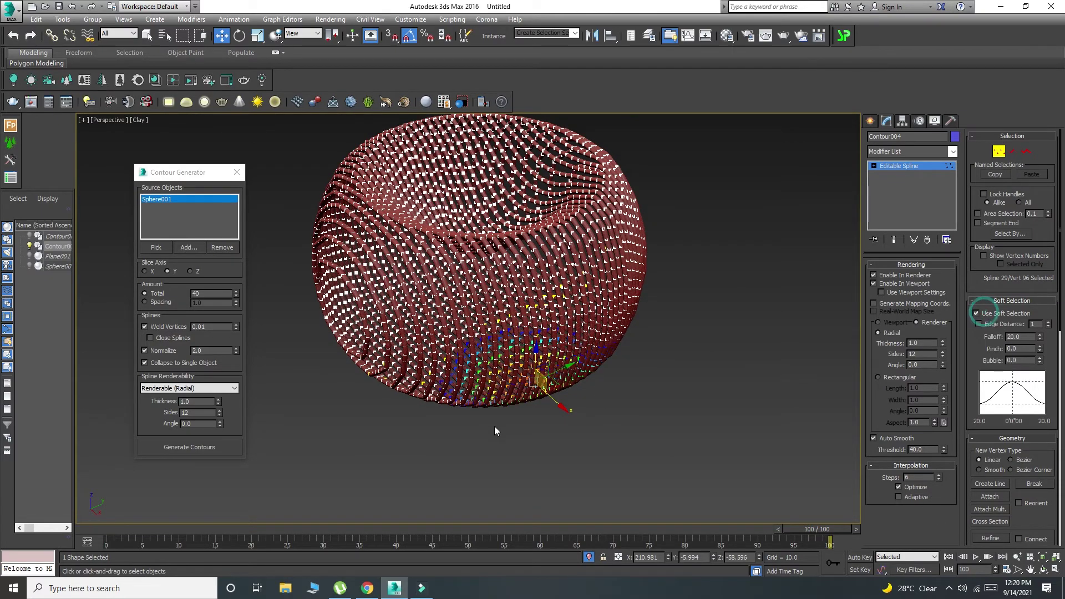
alt+middle_drag(495, 426, 564, 370)
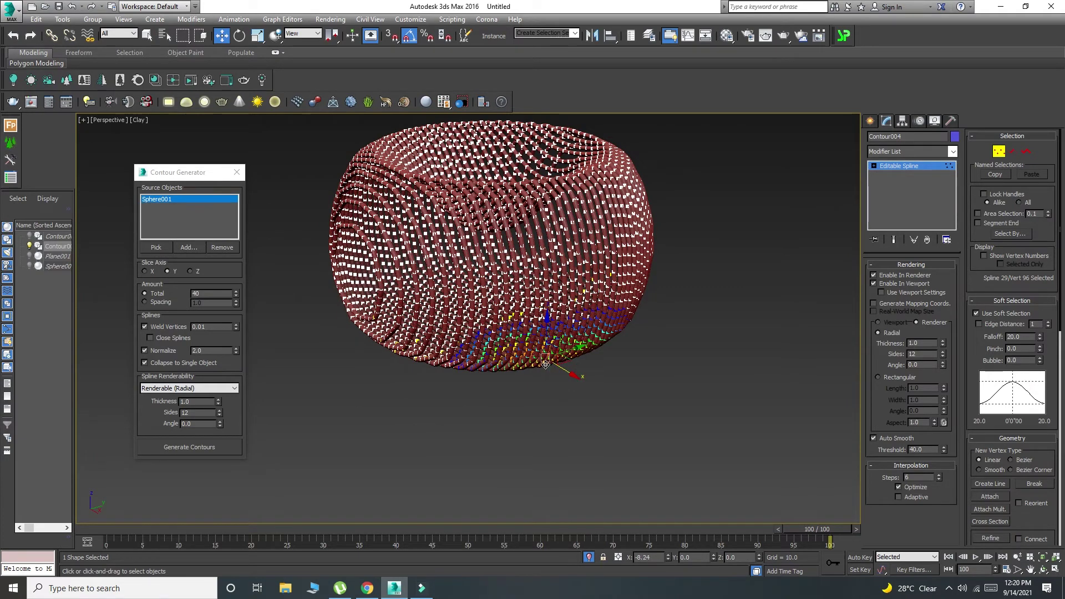
drag(542, 364, 540, 361)
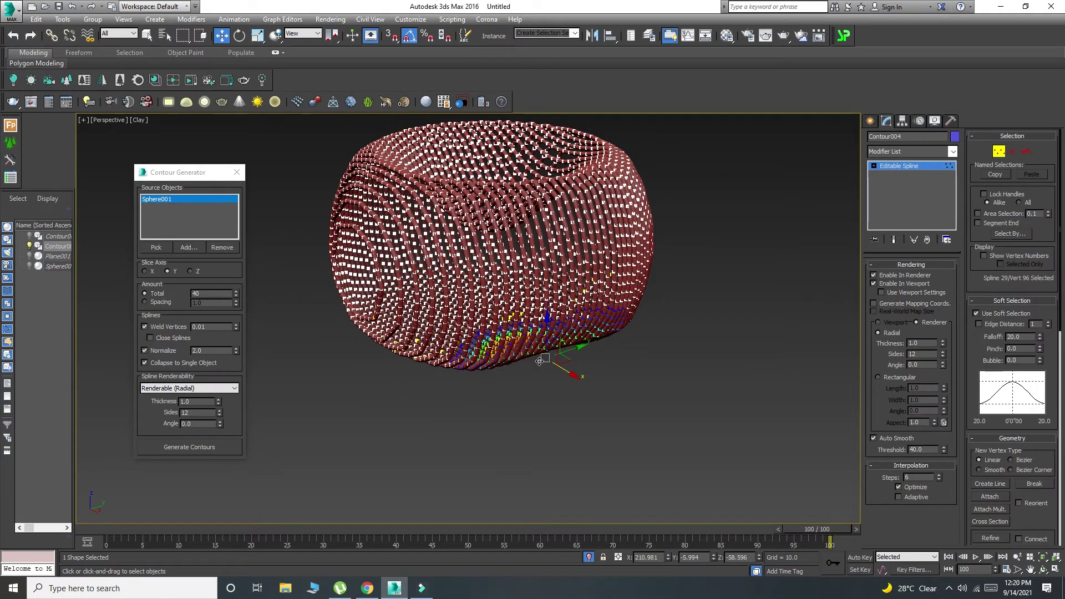
click(577, 319)
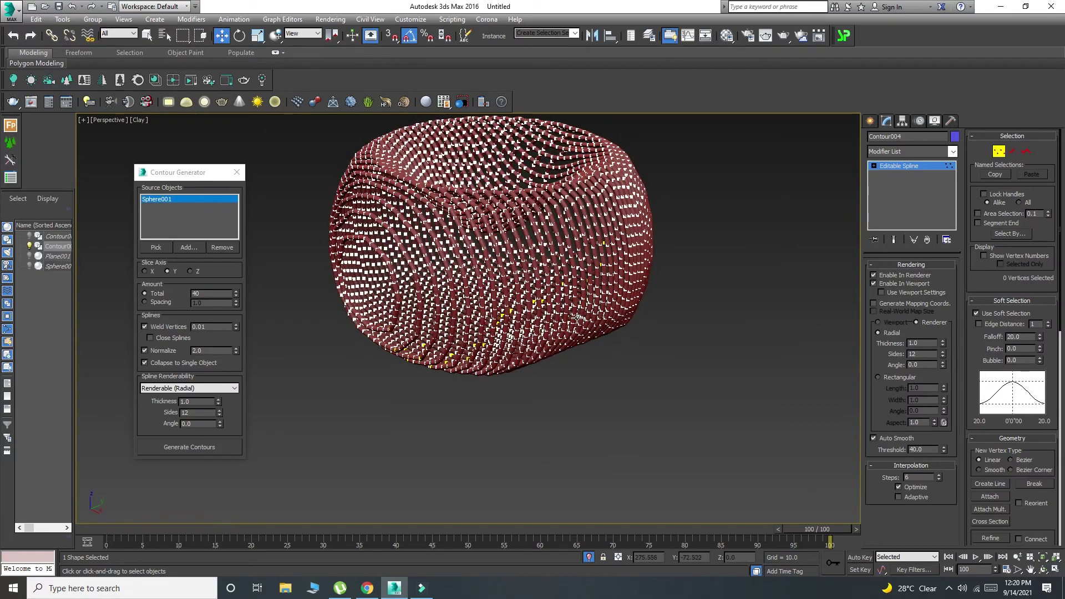
Push soft-selected vertices near the lower right to bulge that side of the contours
click(577, 319)
alt+middle_drag(577, 319, 598, 354)
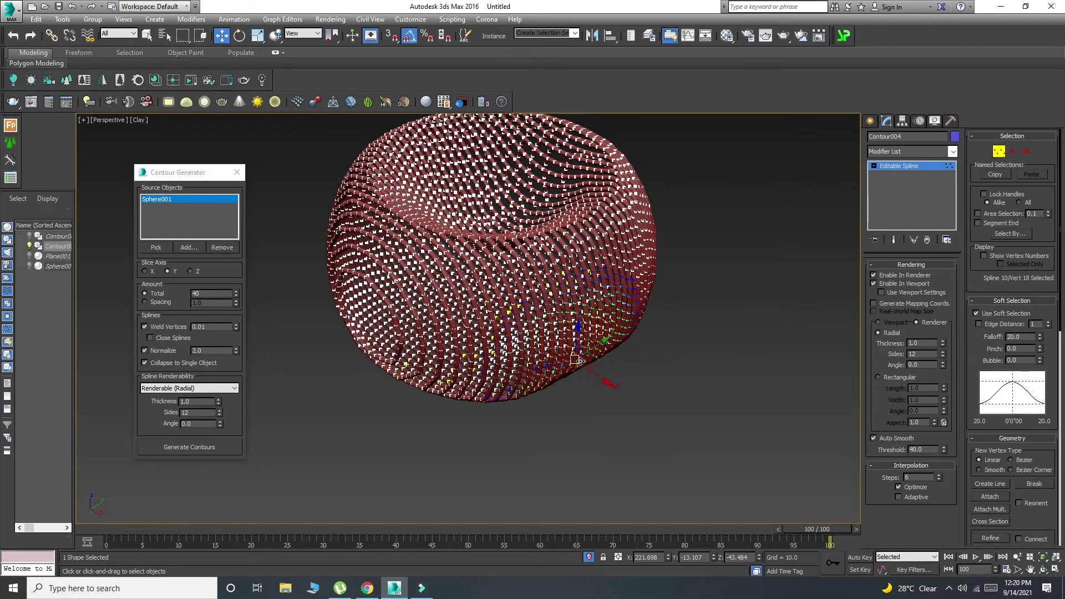
click(581, 361)
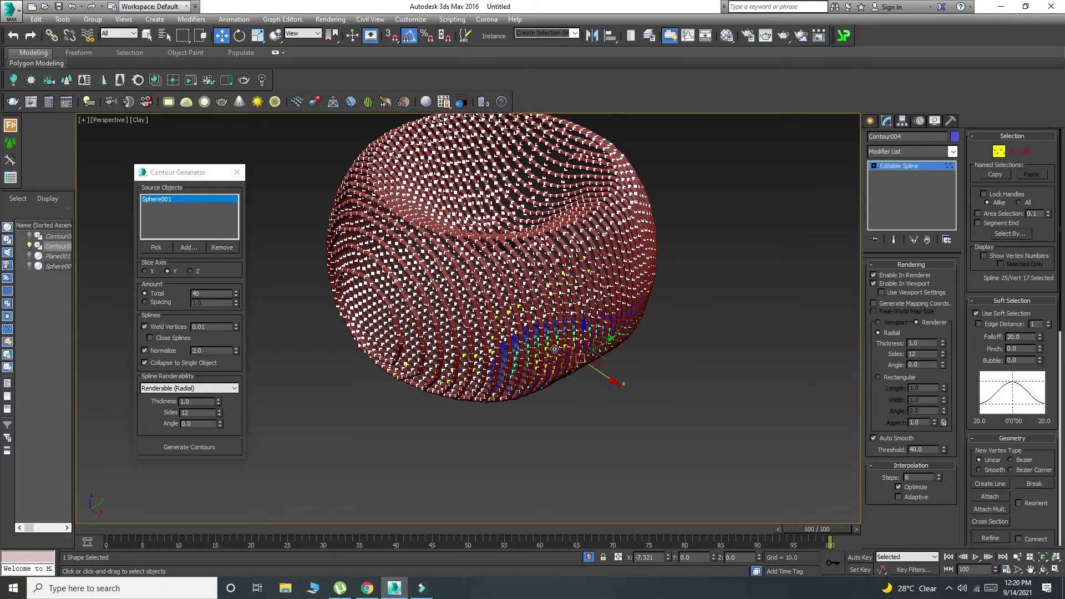
drag(554, 349, 538, 346)
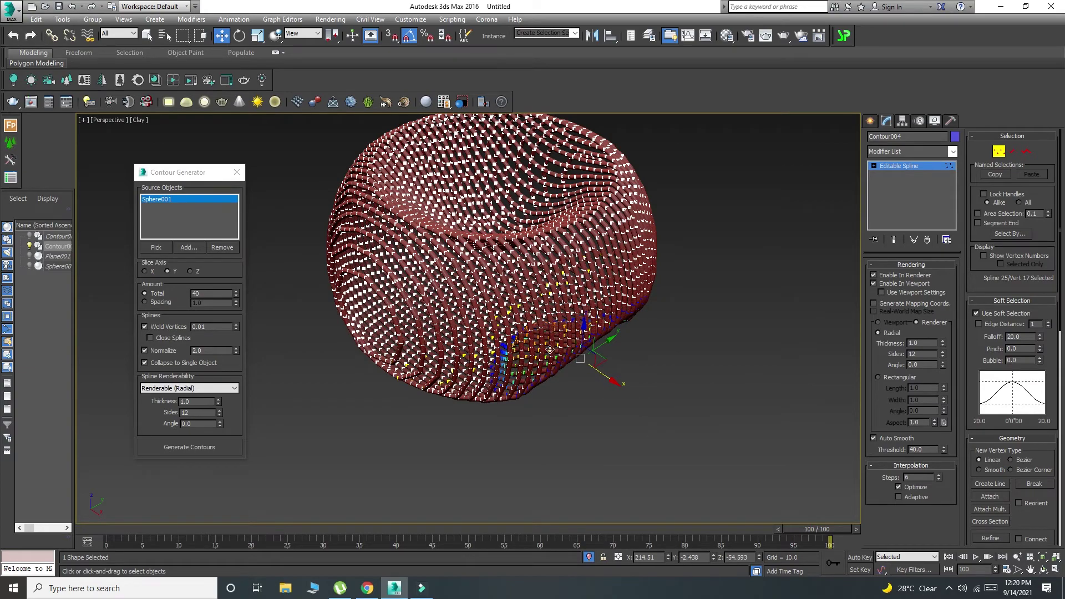
mouse_move(590, 390)
alt+middle_down()
mouse_move(595, 405)
mouse_move(617, 388)
alt+middle_up()
click(998, 152)
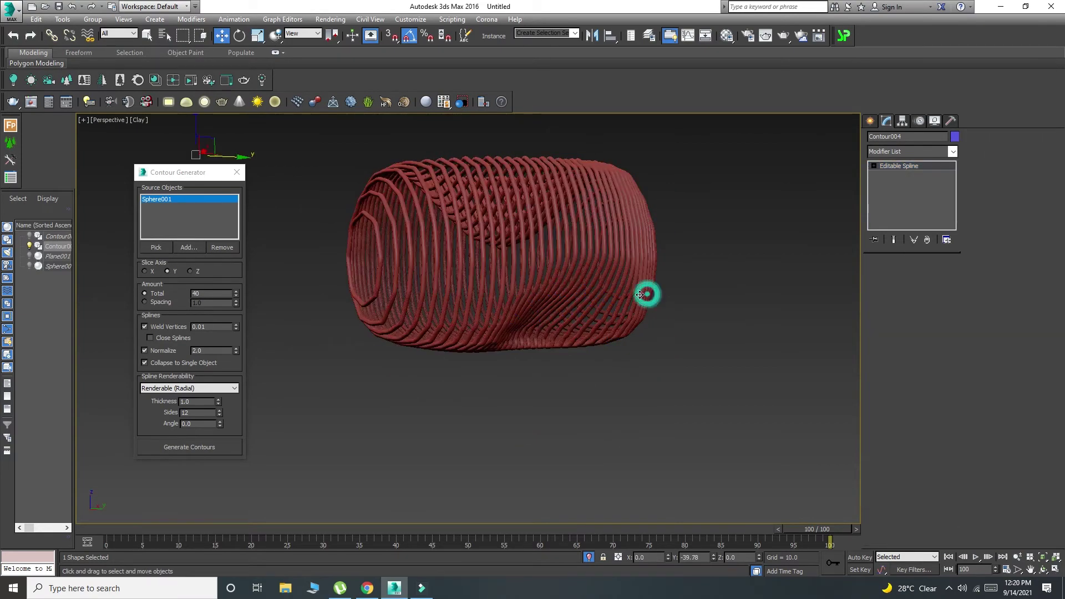
key(F4)
key(F4)
mouse_move(638, 310)
alt+middle_down()
mouse_move(691, 387)
mouse_move(618, 364)
mouse_move(661, 340)
mouse_move(704, 366)
mouse_move(710, 398)
mouse_move(582, 301)
mouse_move(598, 349)
alt+middle_up()
scroll(599, 309, up, 3)
scroll(618, 317, up, 2)
scroll(575, 311, down, 3)
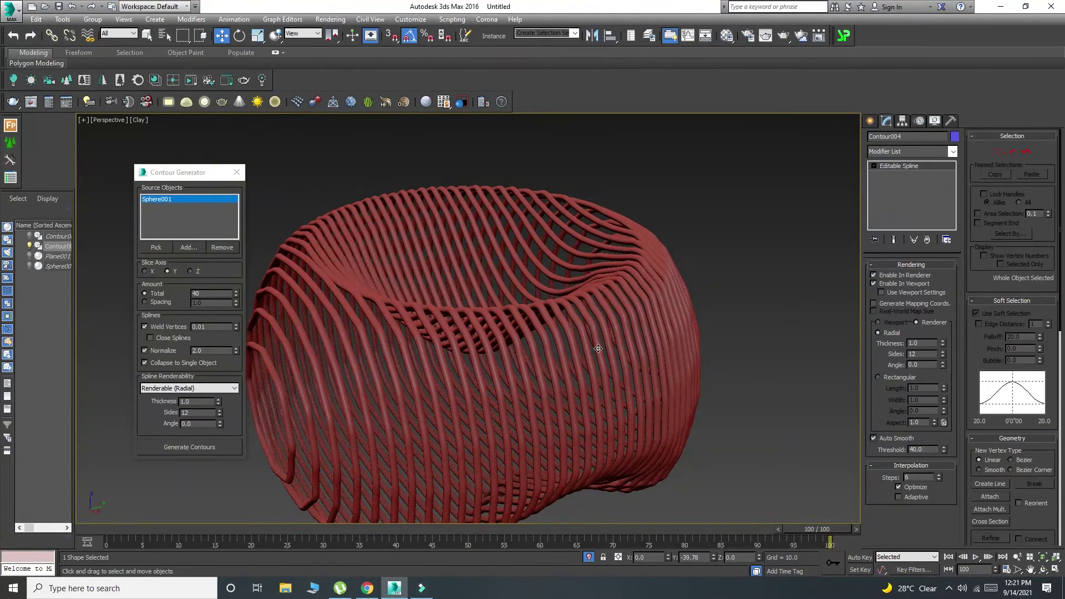